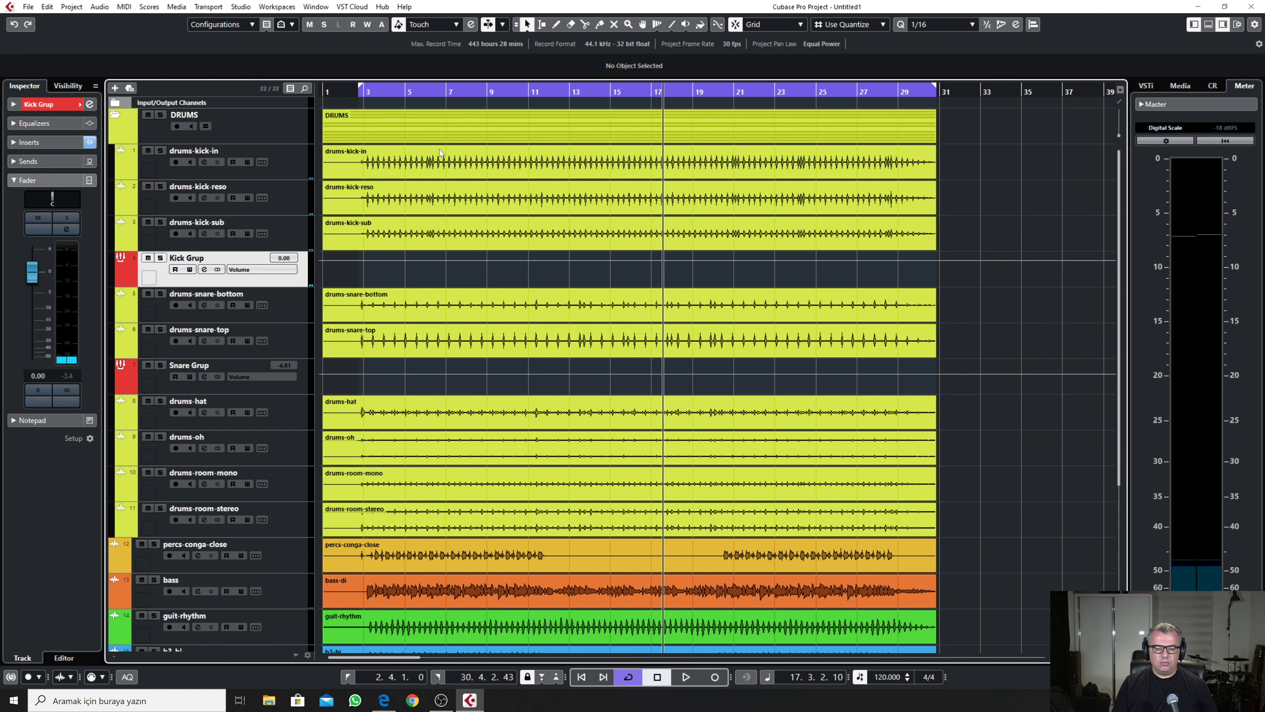
Solo the percs-conga-close track, play it from bar 3 to examine its EQ spectrum in the channel settings, and unsolo it
click(369, 101)
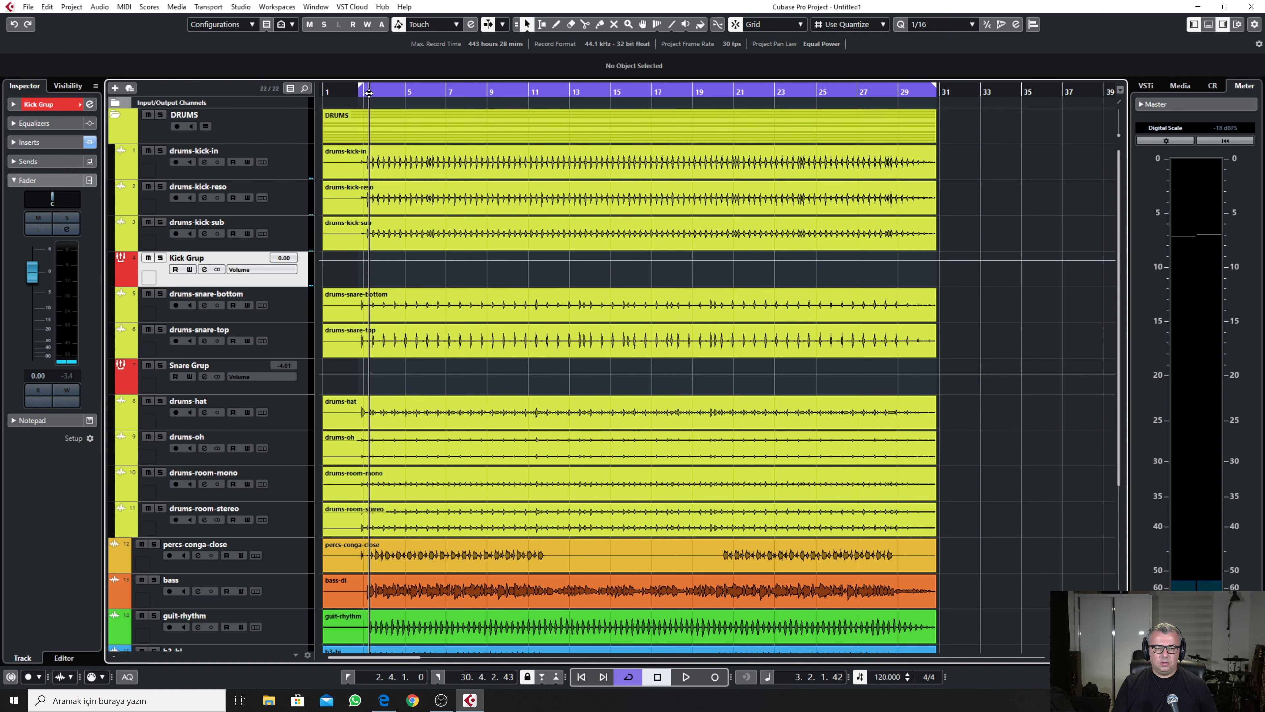
click(155, 543)
key(space)
click(197, 555)
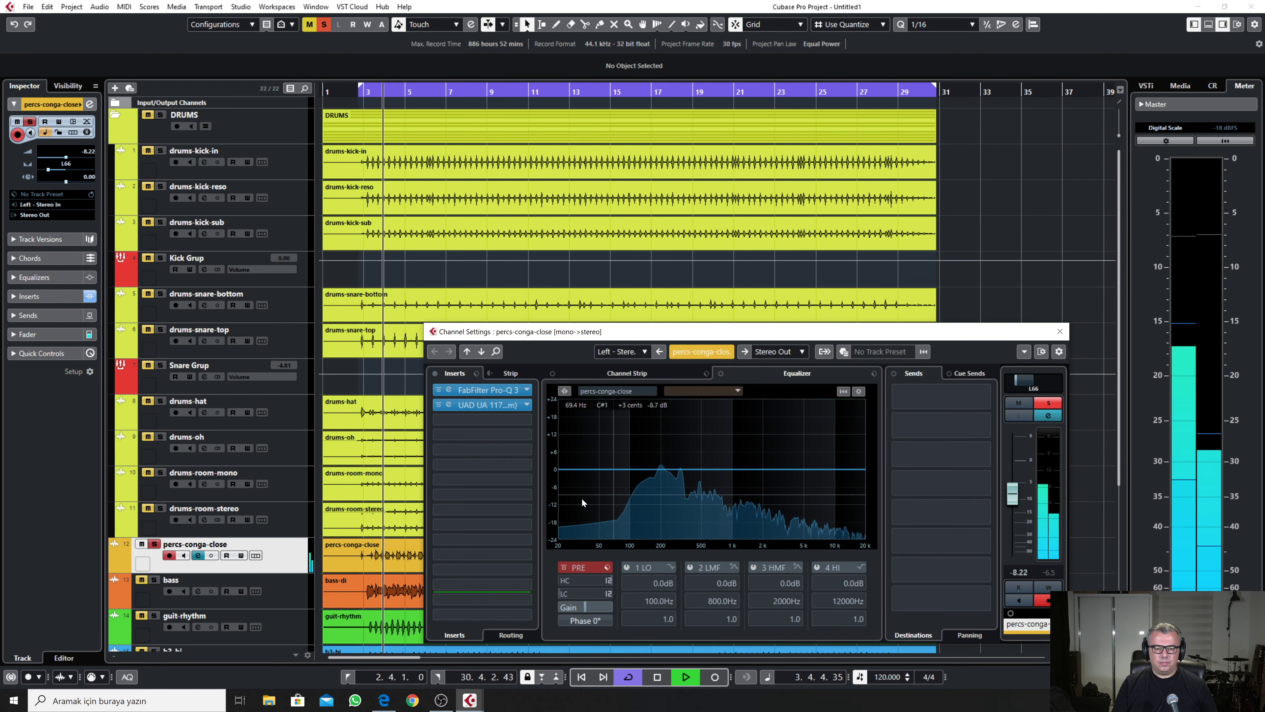
mouse_move(656, 467)
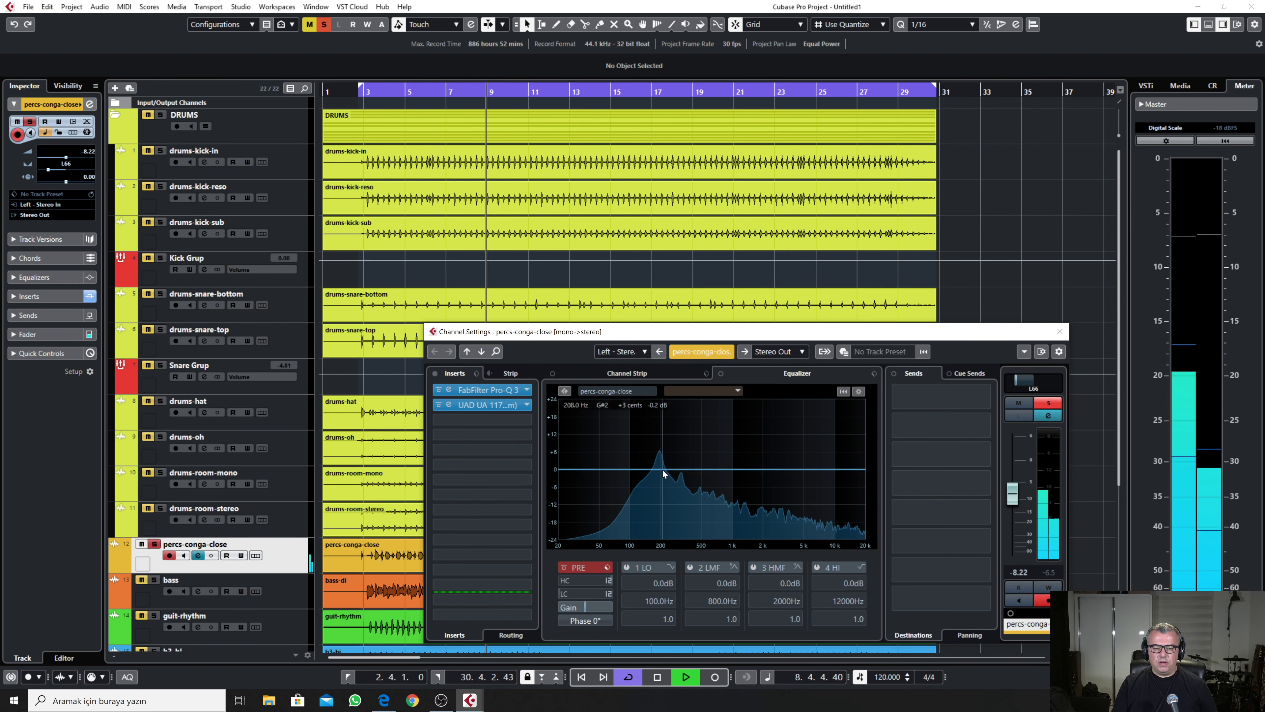
key(space)
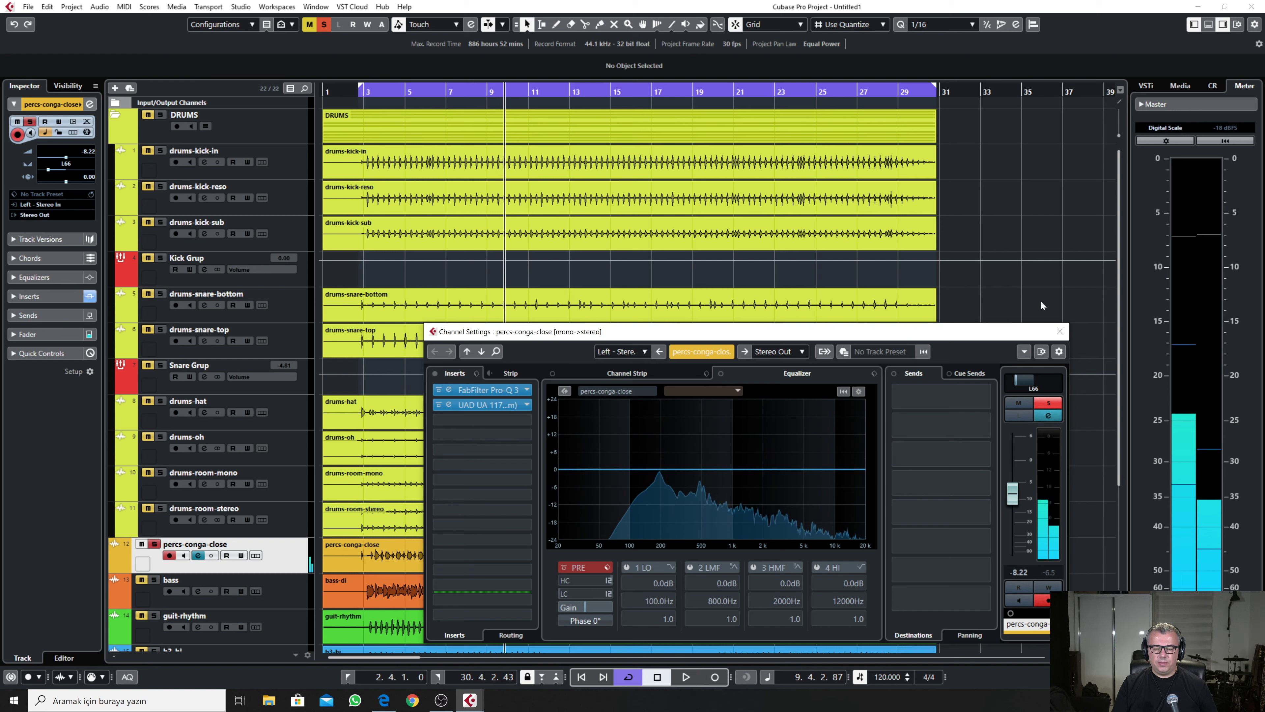
click(1059, 333)
key(s)
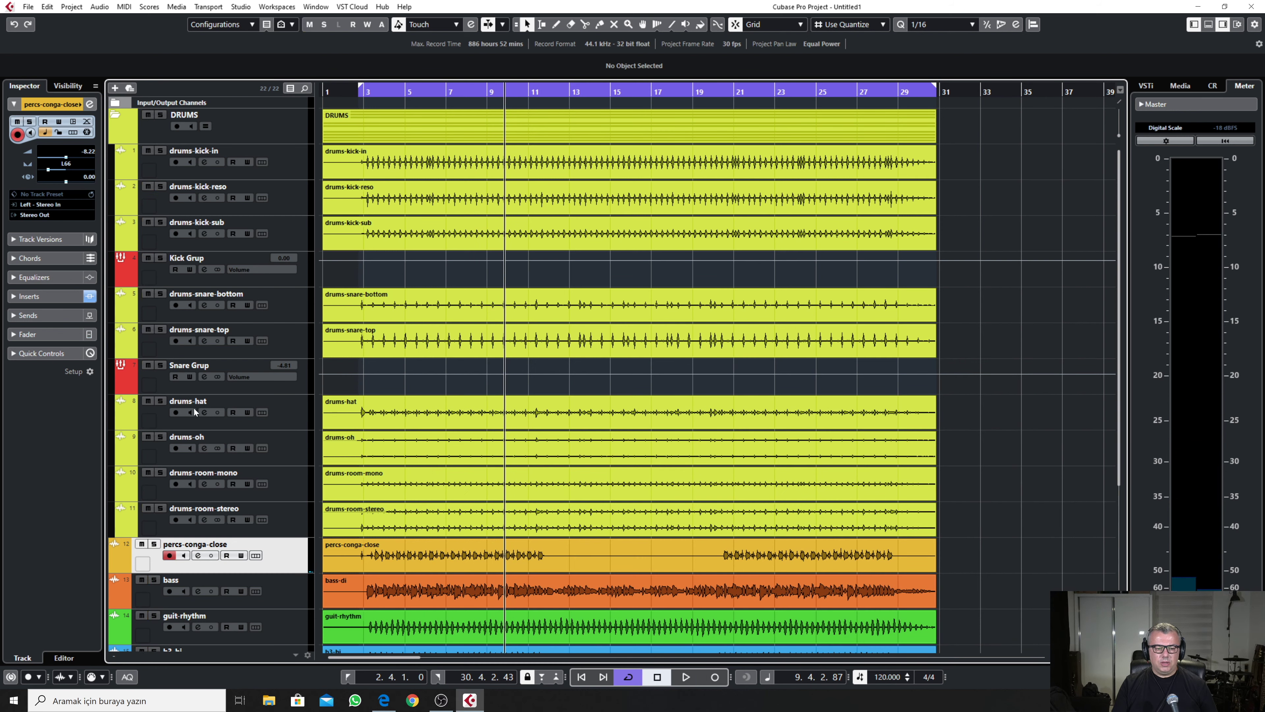
Solo the bass track and play it to examine the low-frequency peaks on its channel EQ spectrum, then close the channel settings
key(Down)
key(s)
key(e)
key(space)
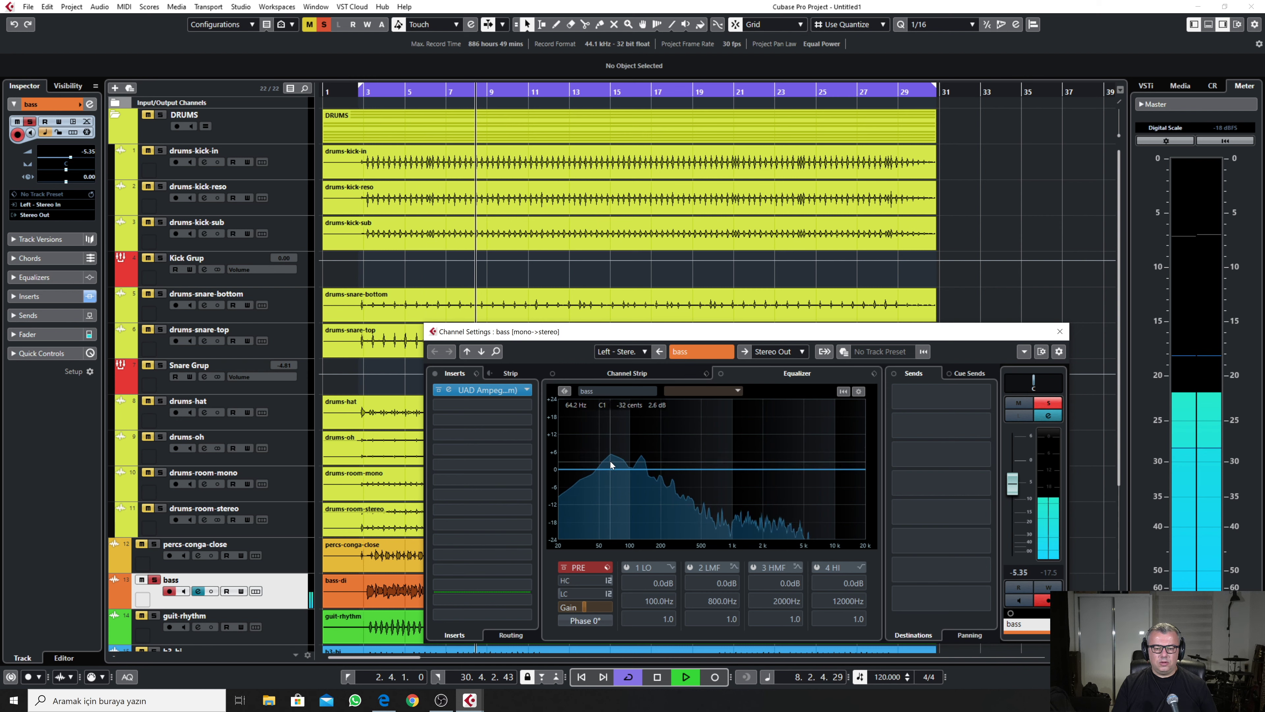
key(space)
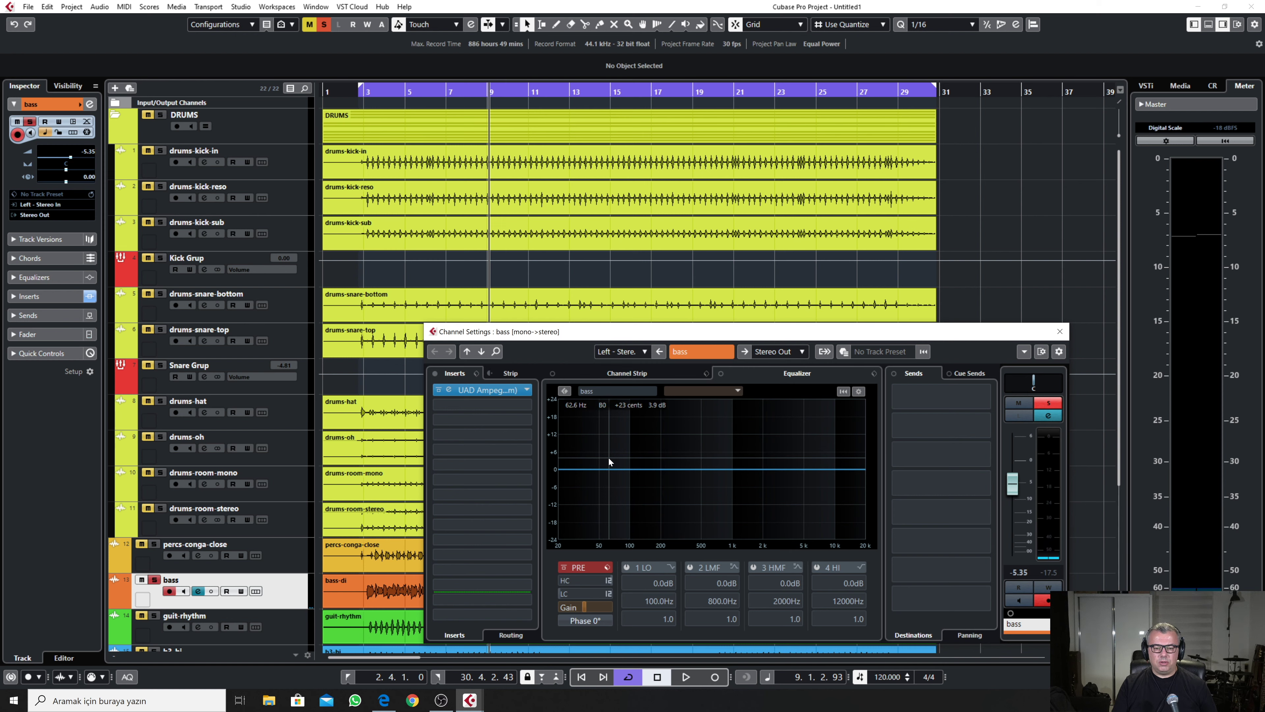
key(space)
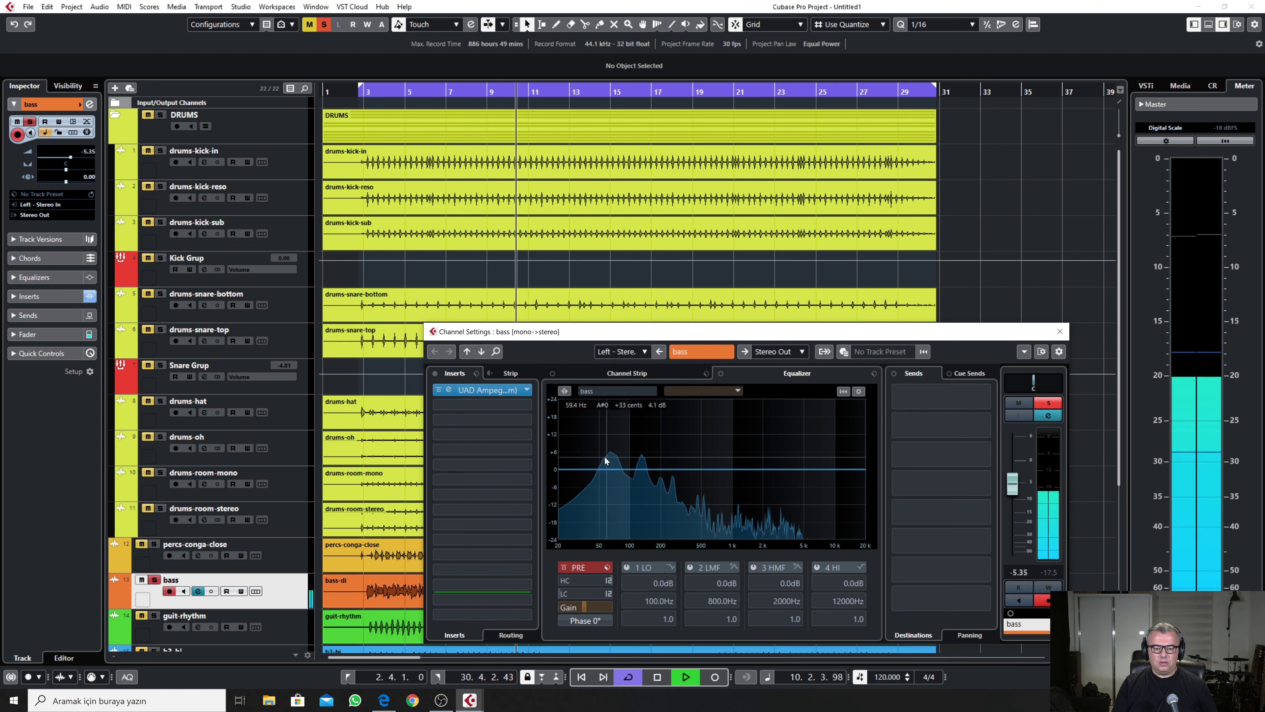
key(space)
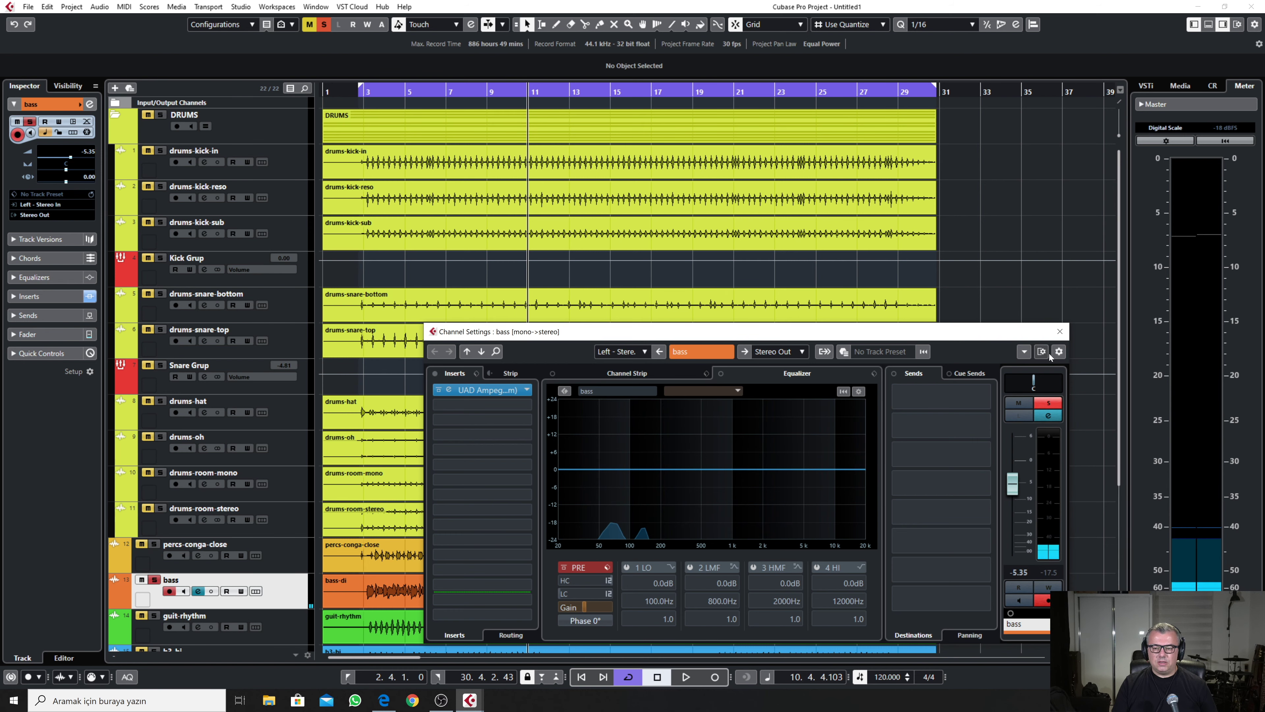
click(1060, 331)
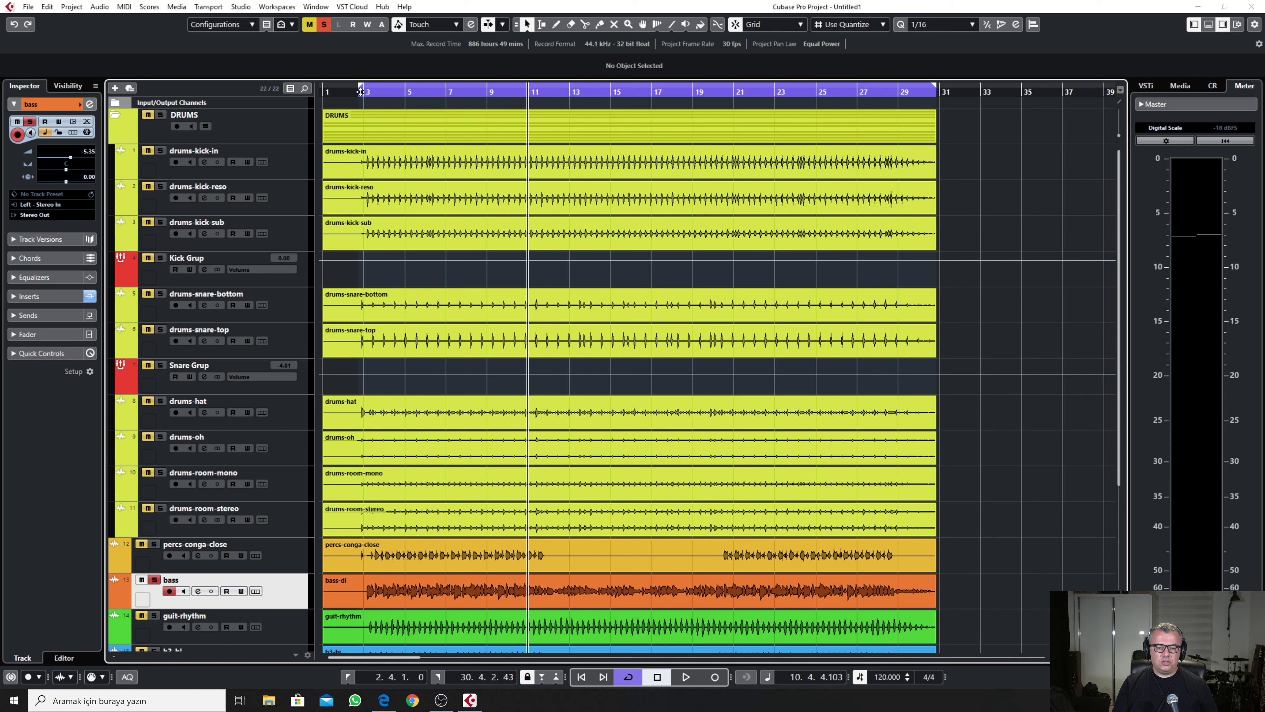
Solo the Kick Grup channel together with the bass and play both to hear how they interact
click(160, 258)
click(334, 333)
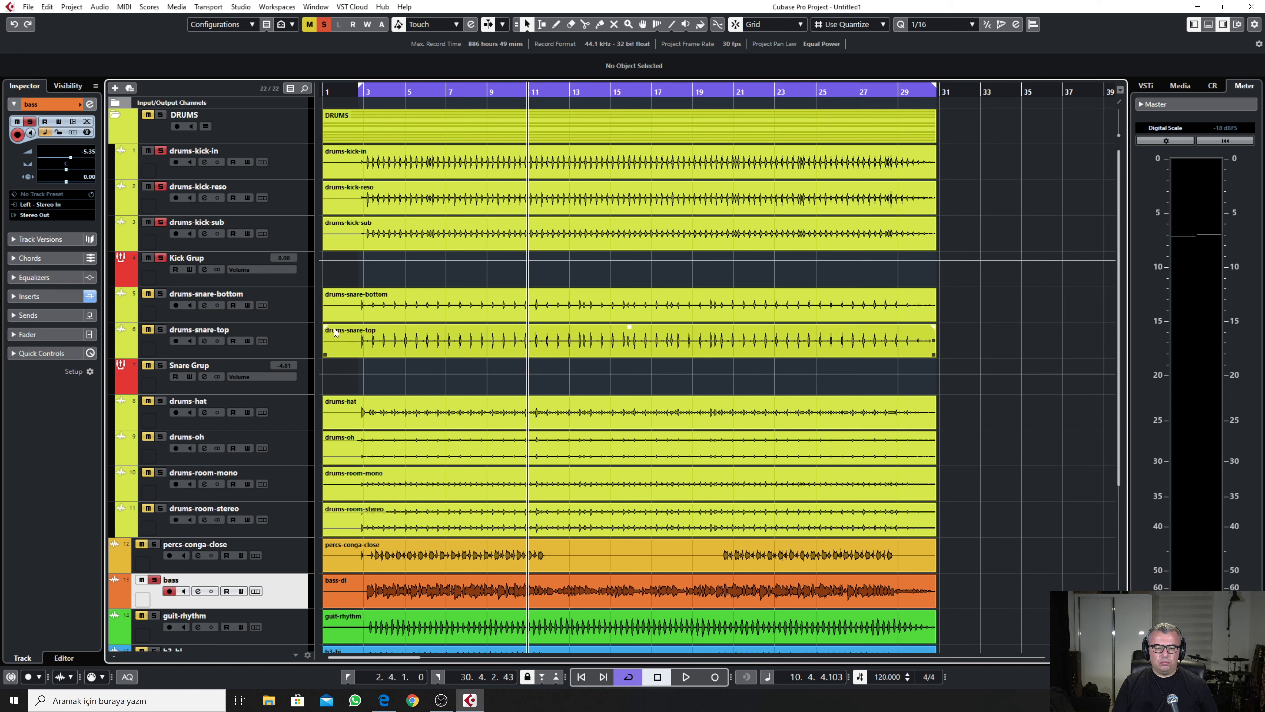
click(293, 282)
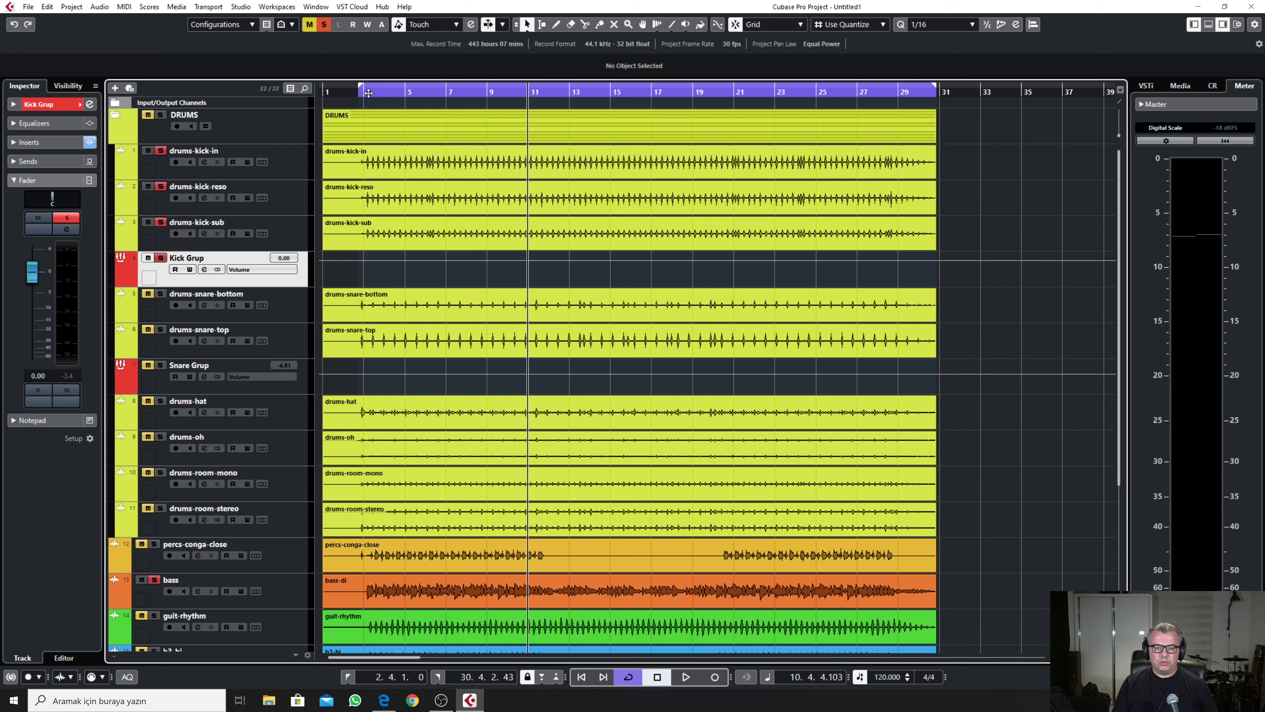
key(space)
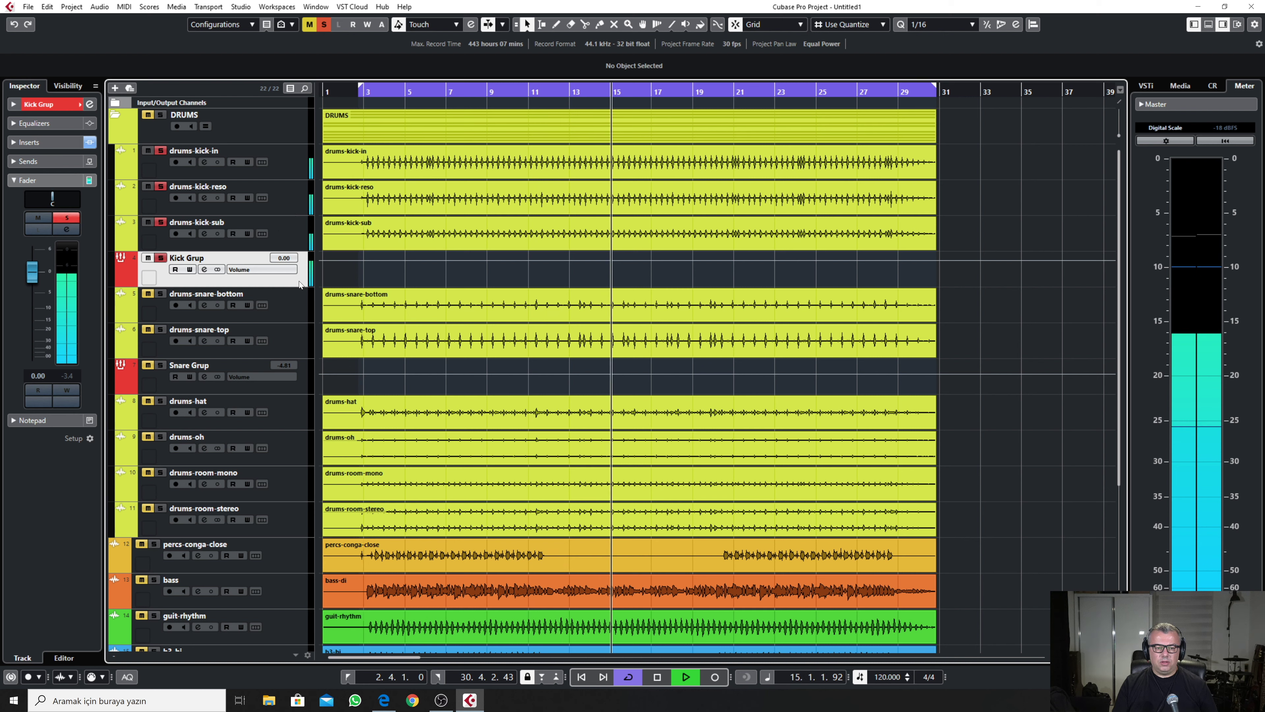
key(space)
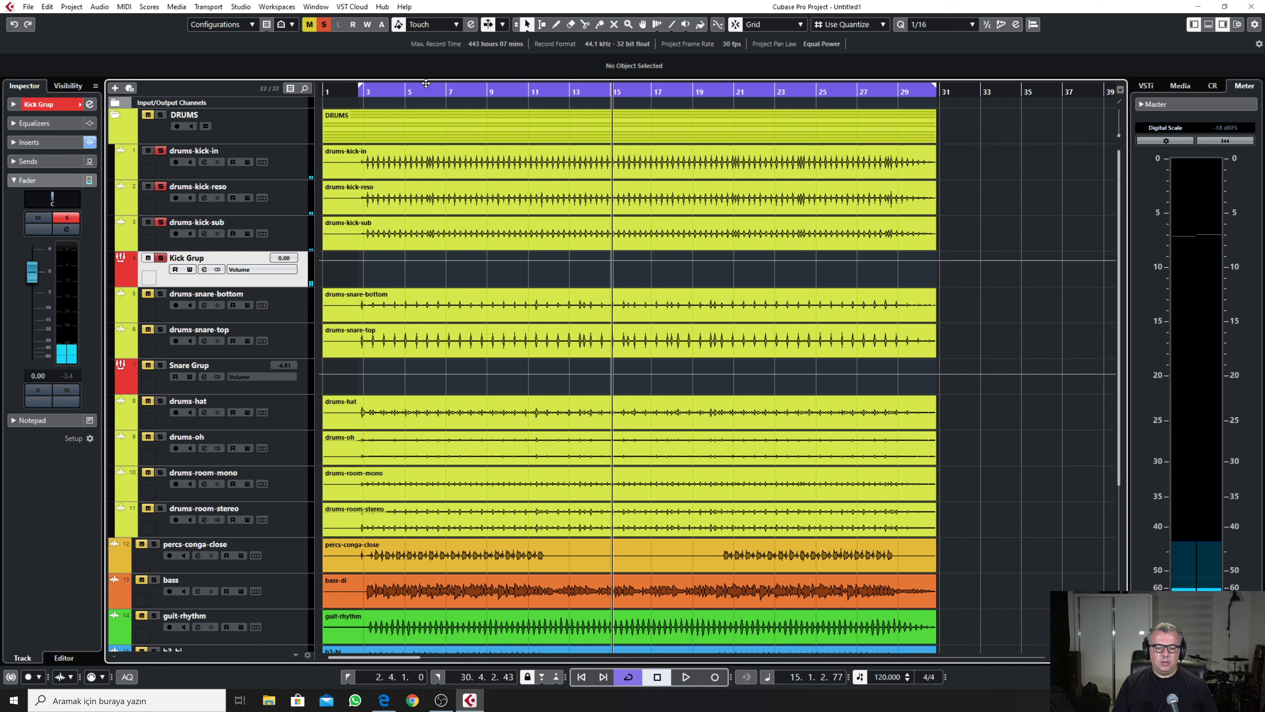
Insert FabFilter Pro-MB in the second insert slot of the bass channel
click(238, 605)
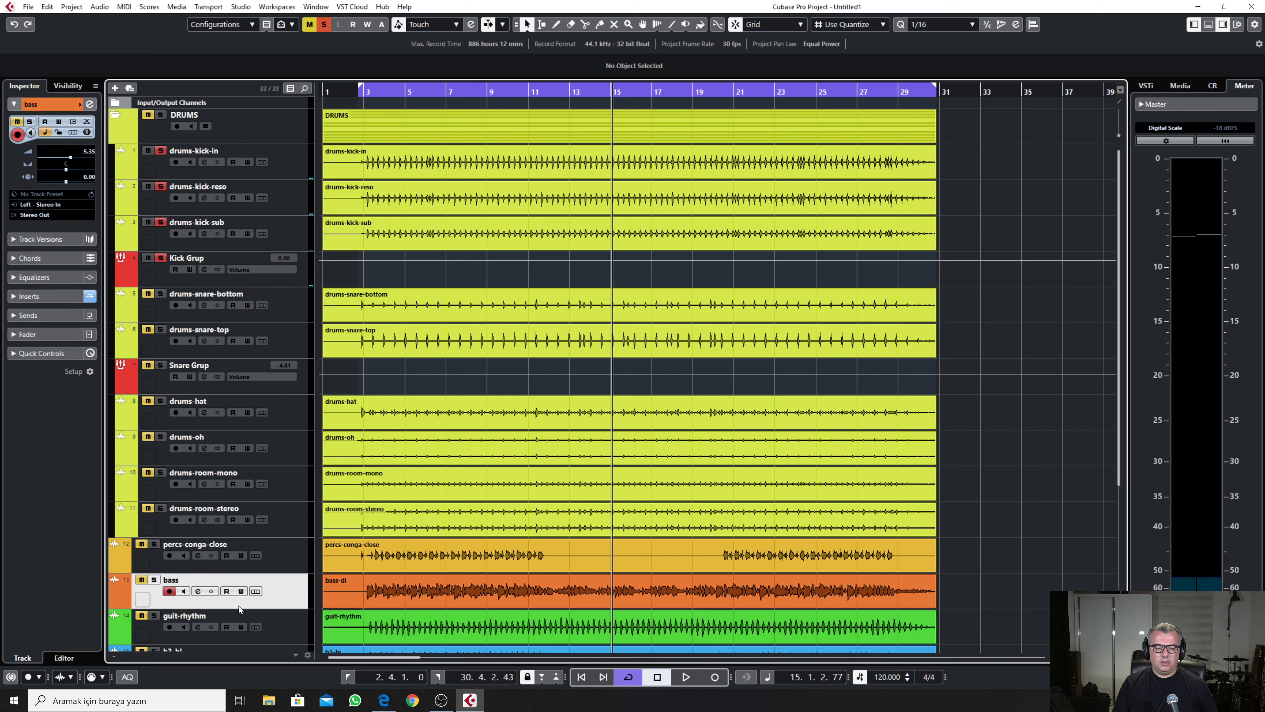
click(197, 591)
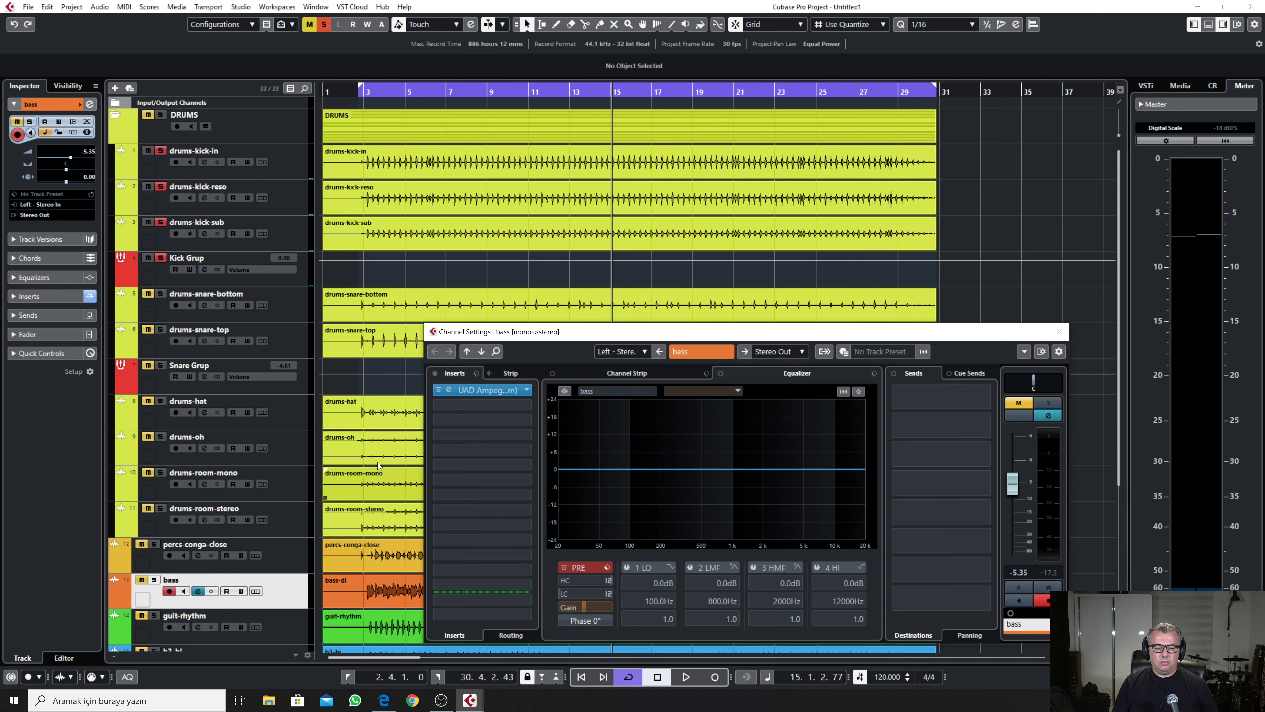
click(454, 407)
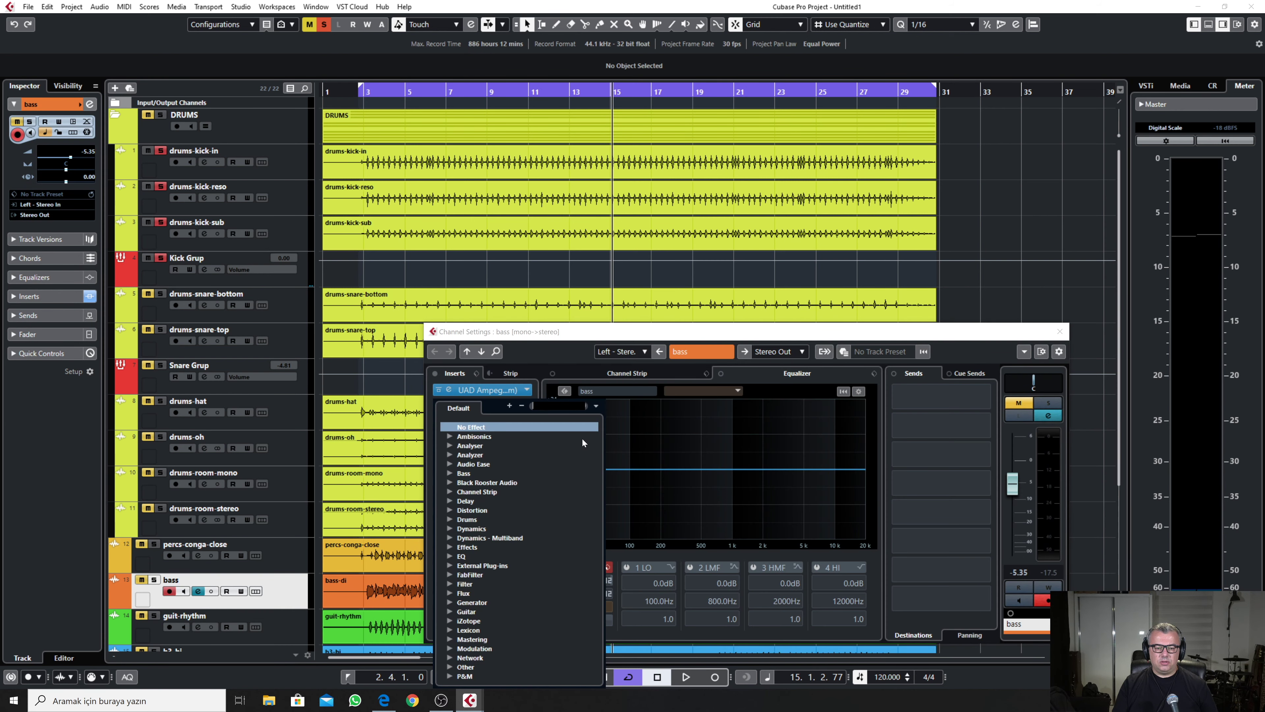
click(606, 335)
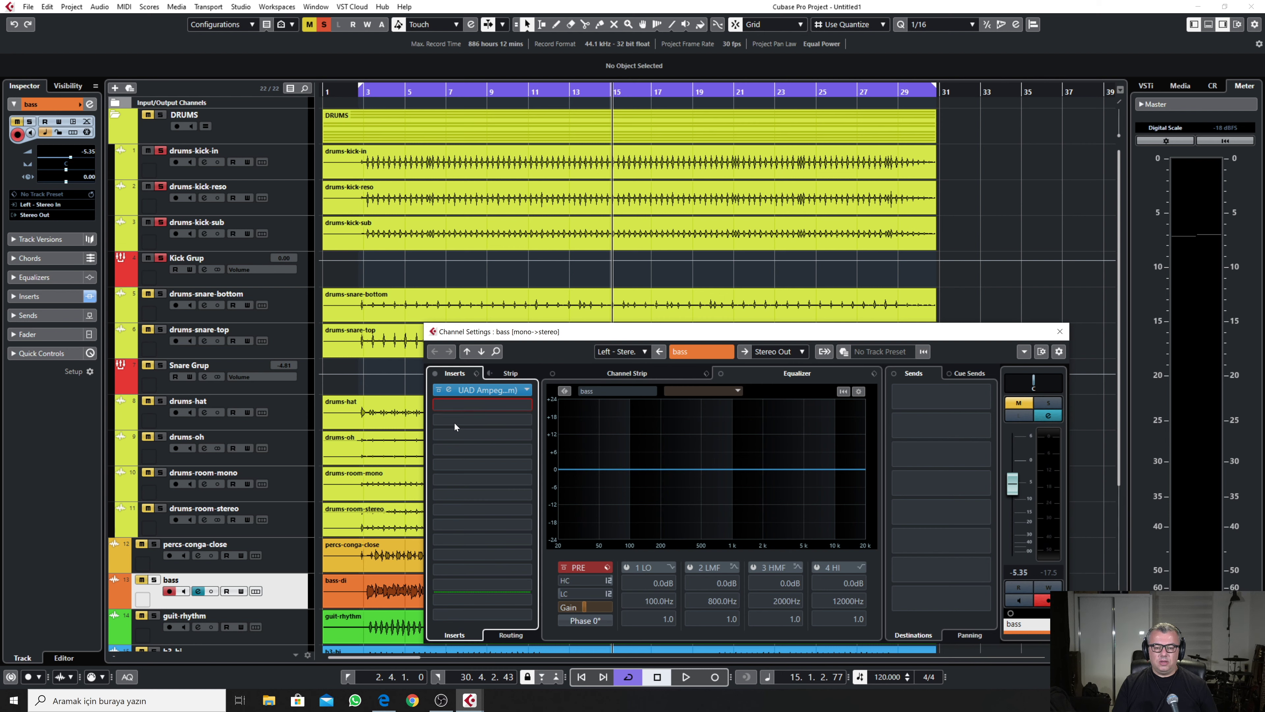
click(462, 408)
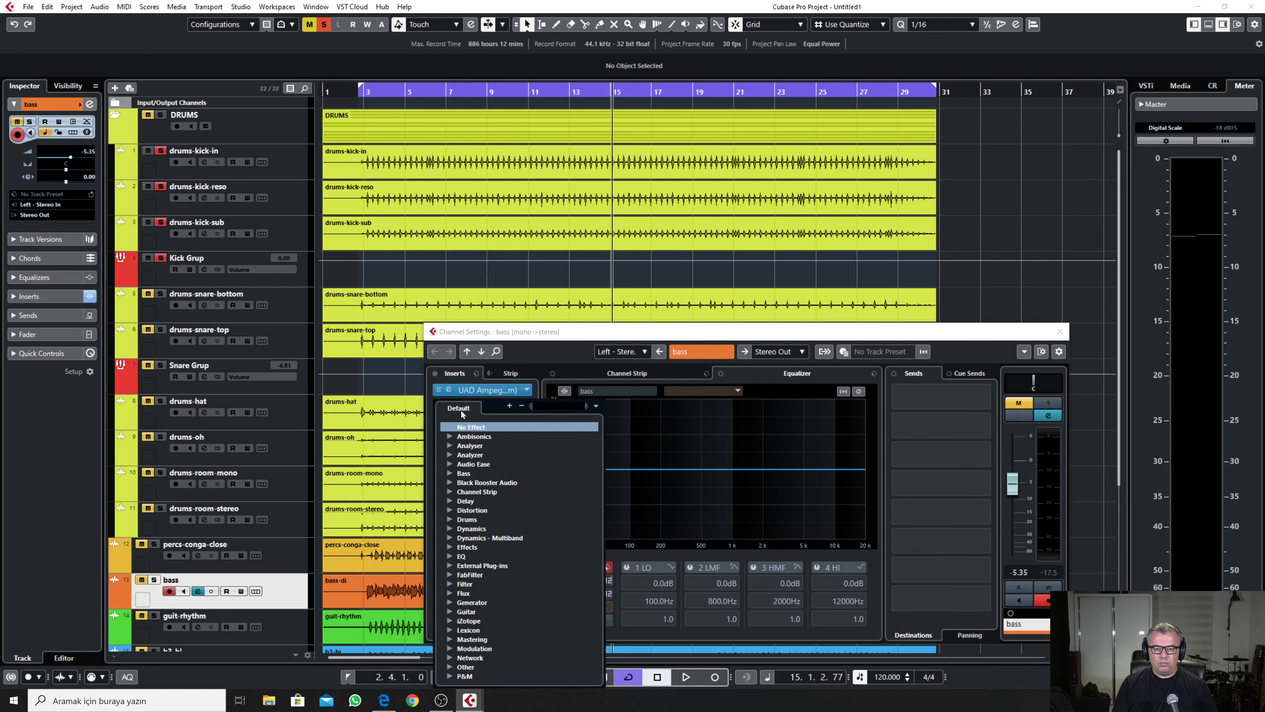
text(f)
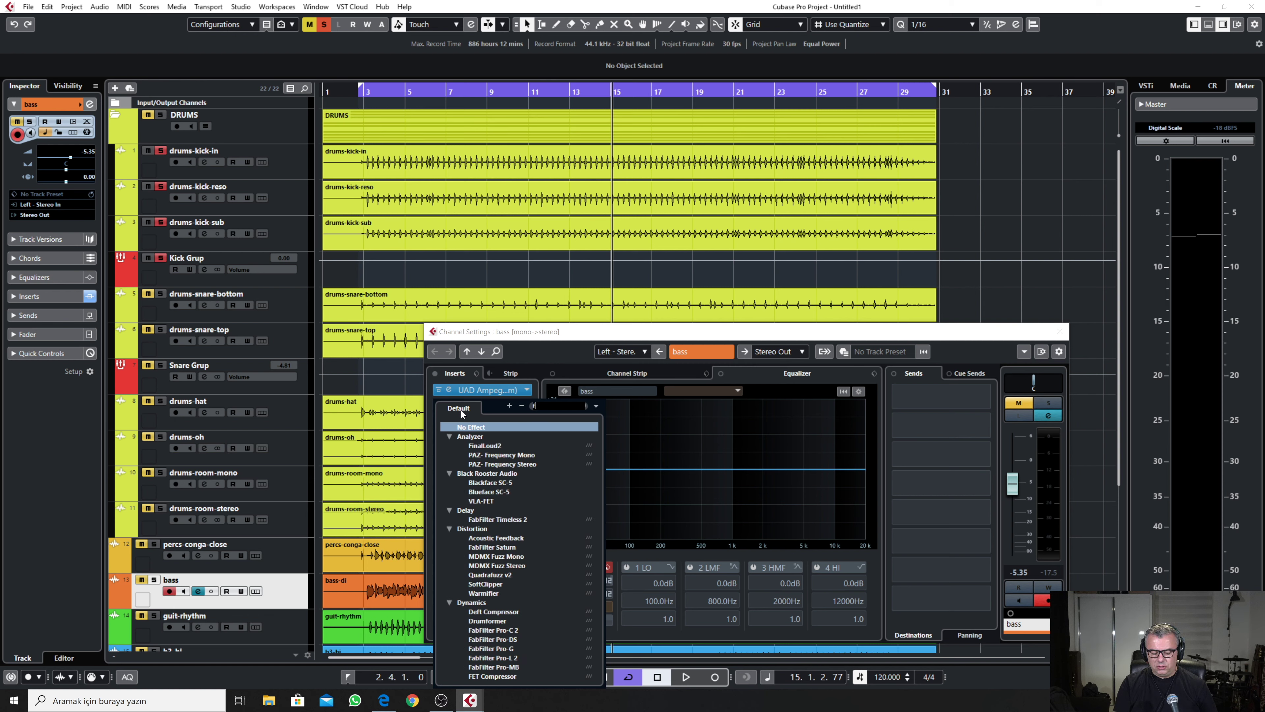
text(ab)
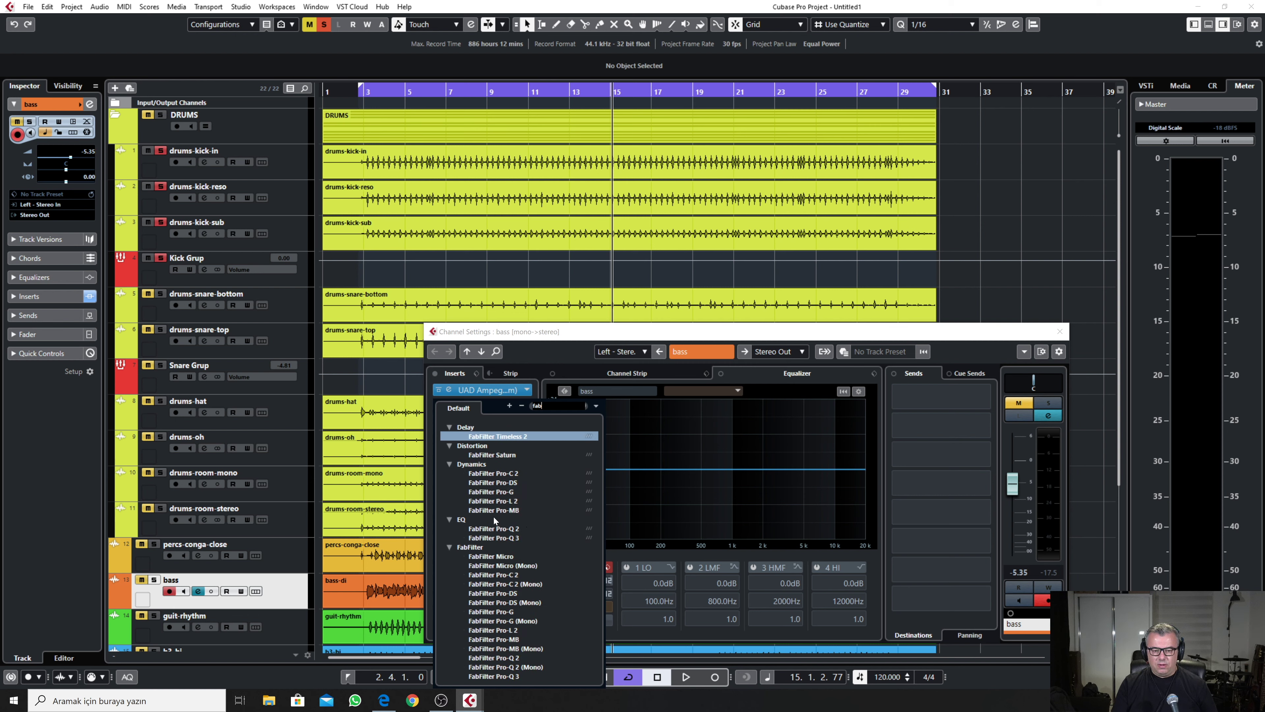
click(492, 510)
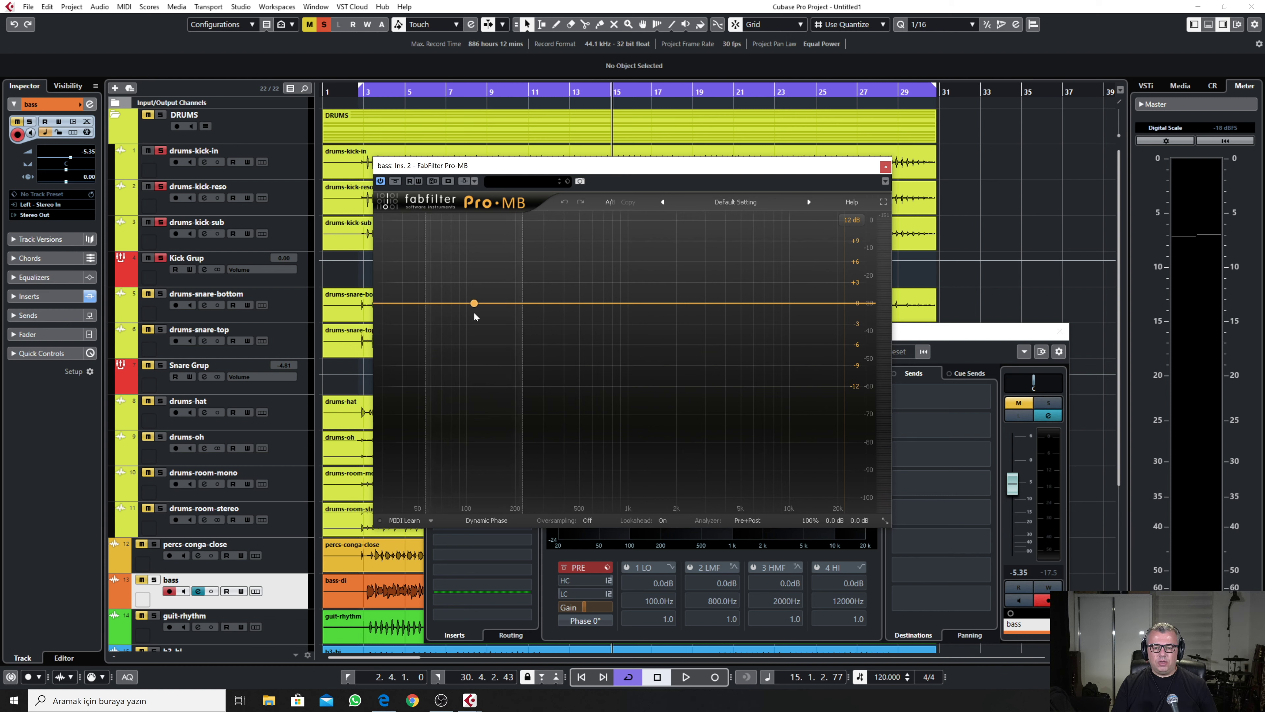
Add a compression band in Pro-MB, centre it at about 63 Hz and audition it during playback
click(474, 303)
drag(427, 303, 459, 303)
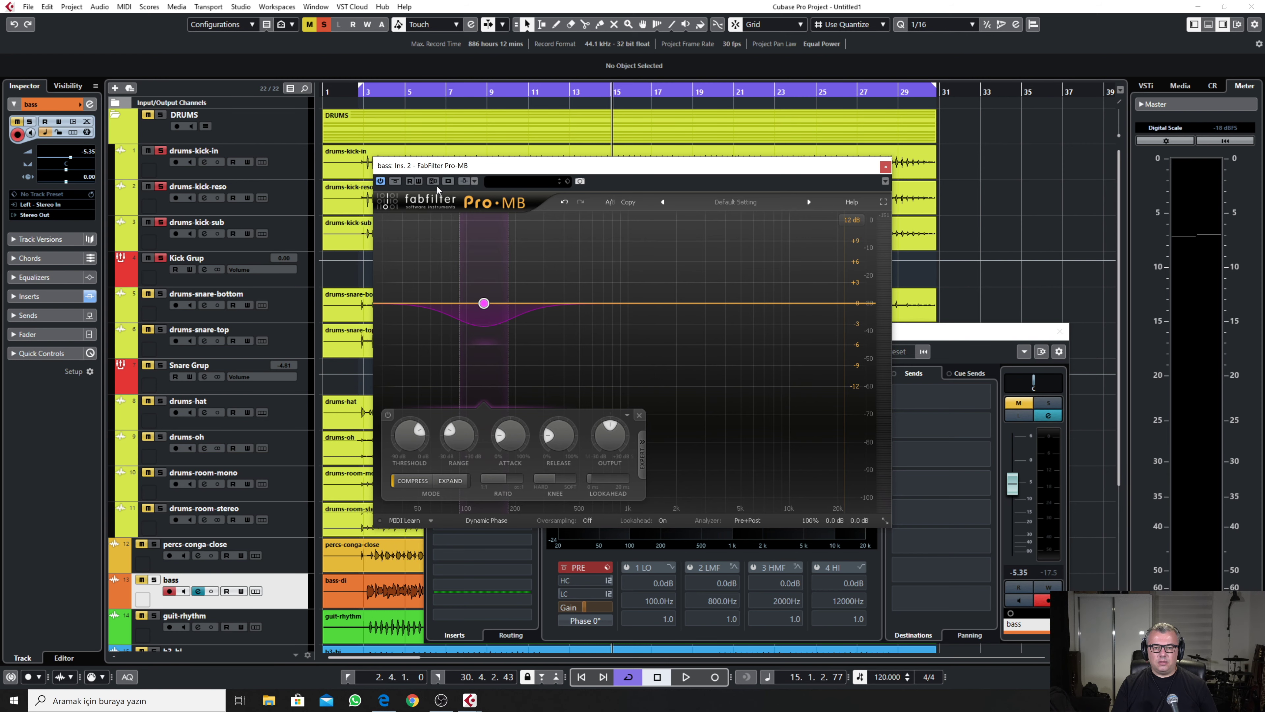
key(space)
drag(469, 220, 420, 221)
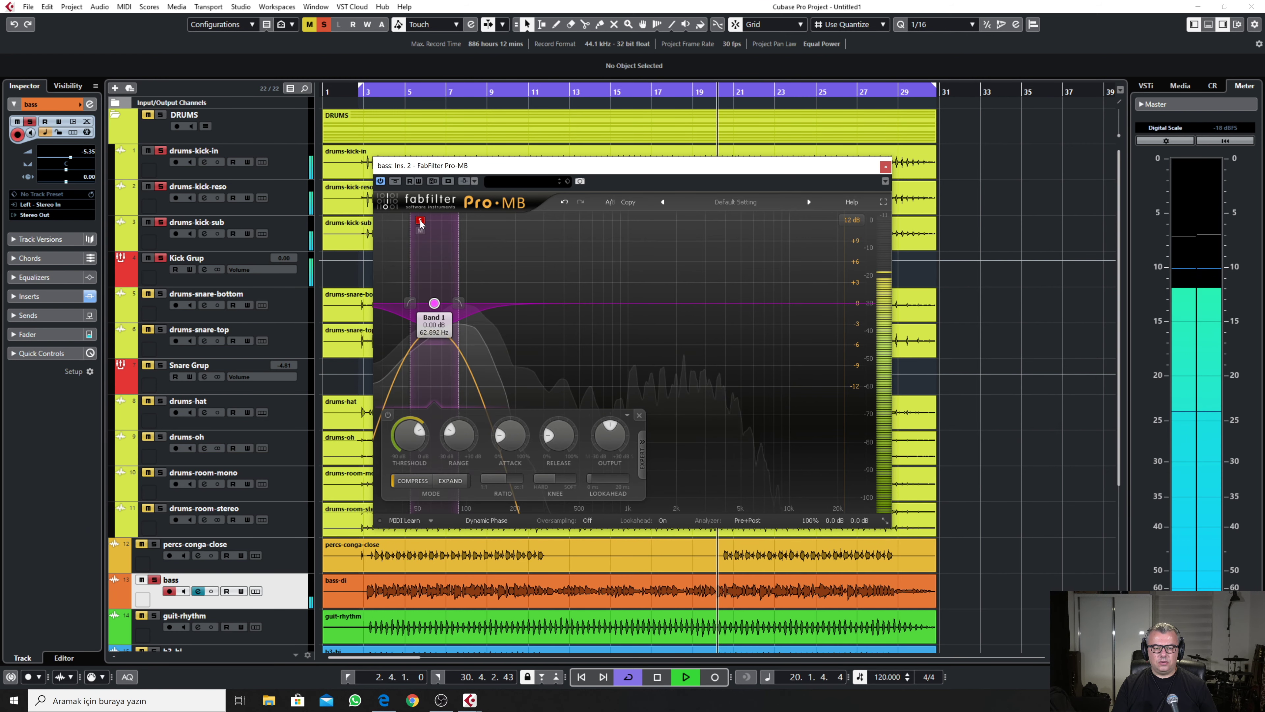
click(421, 221)
key(space)
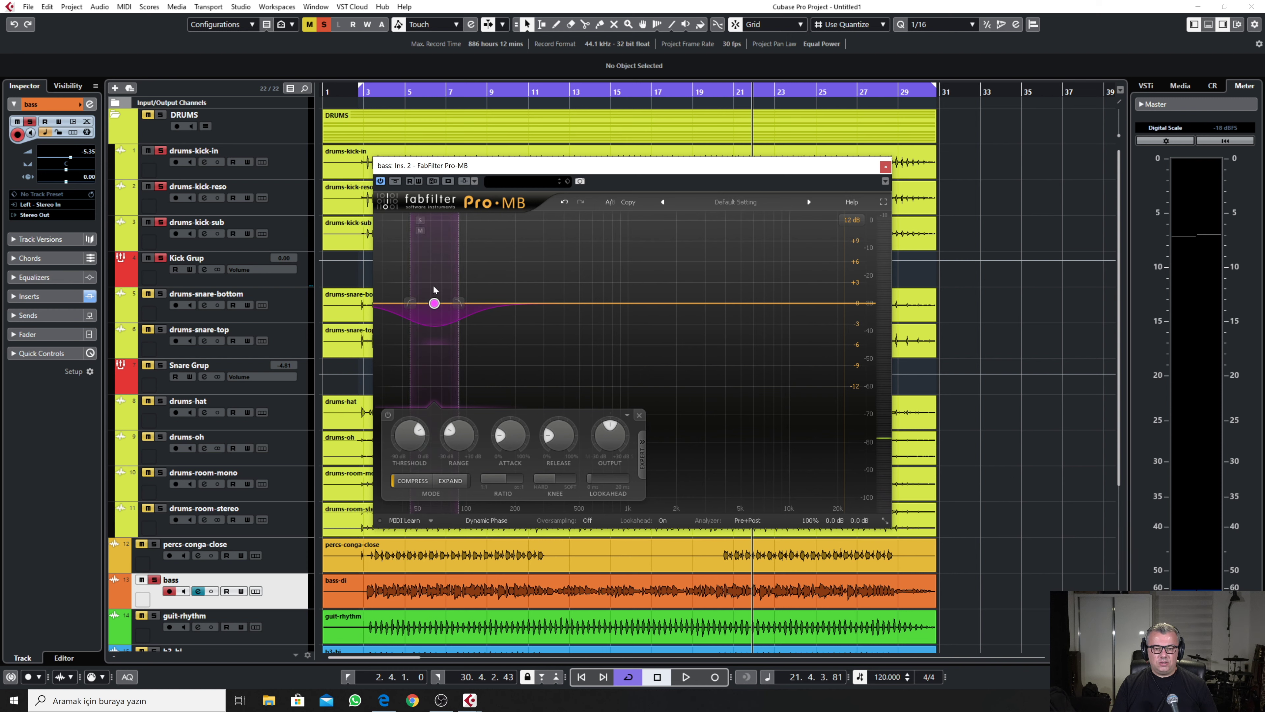
Set the band's side chain to external, activate the plug-in's side-chaining and add Kick Grup as the side-chain input
mouse_move(436, 319)
click(642, 456)
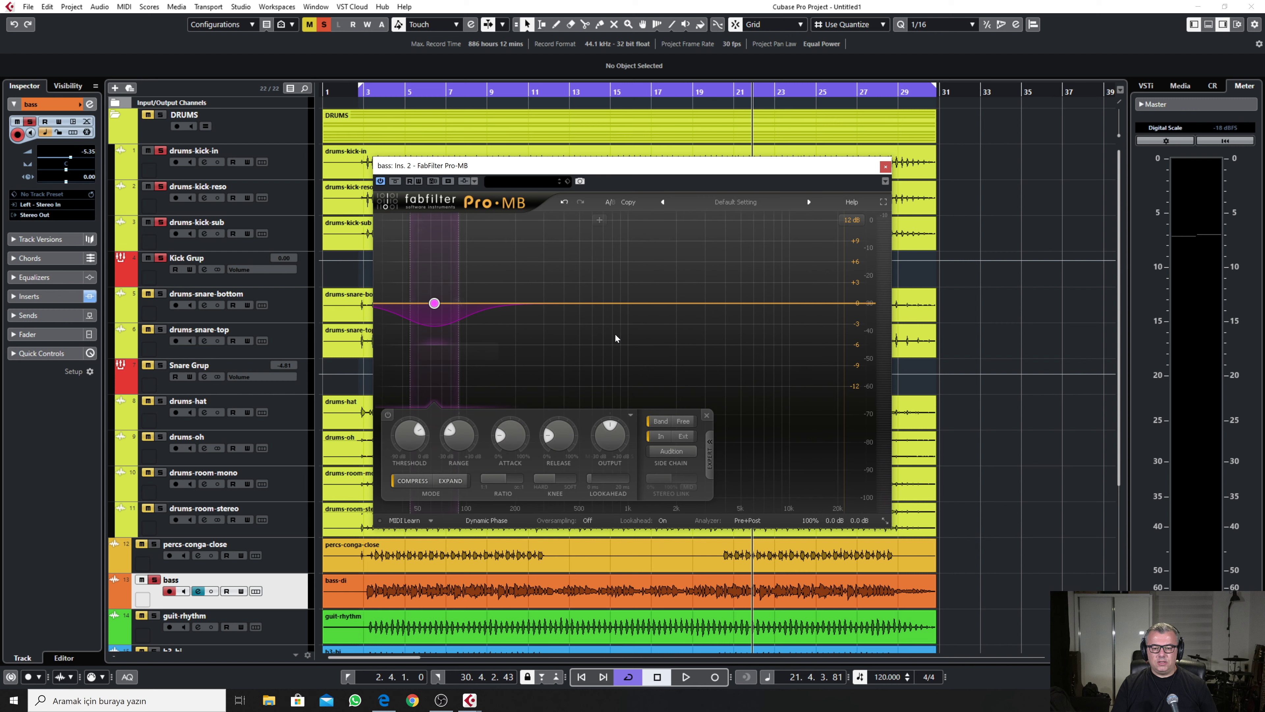
click(680, 437)
click(463, 182)
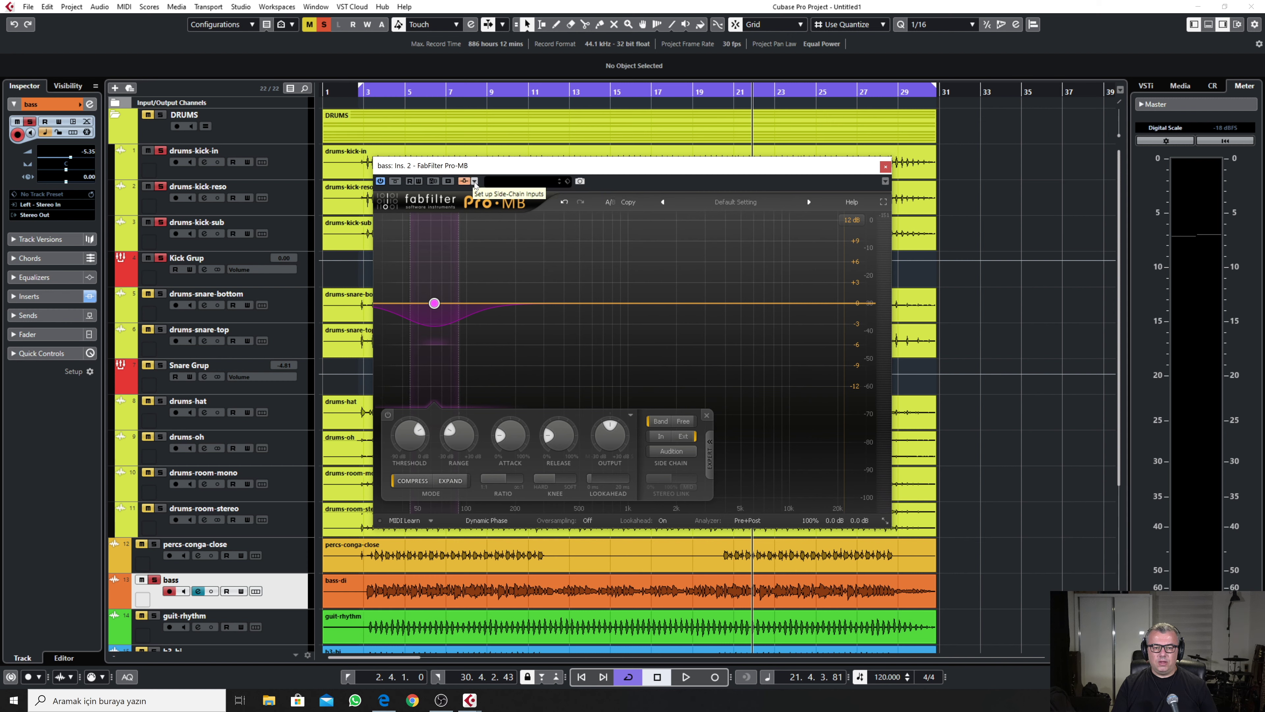
click(475, 182)
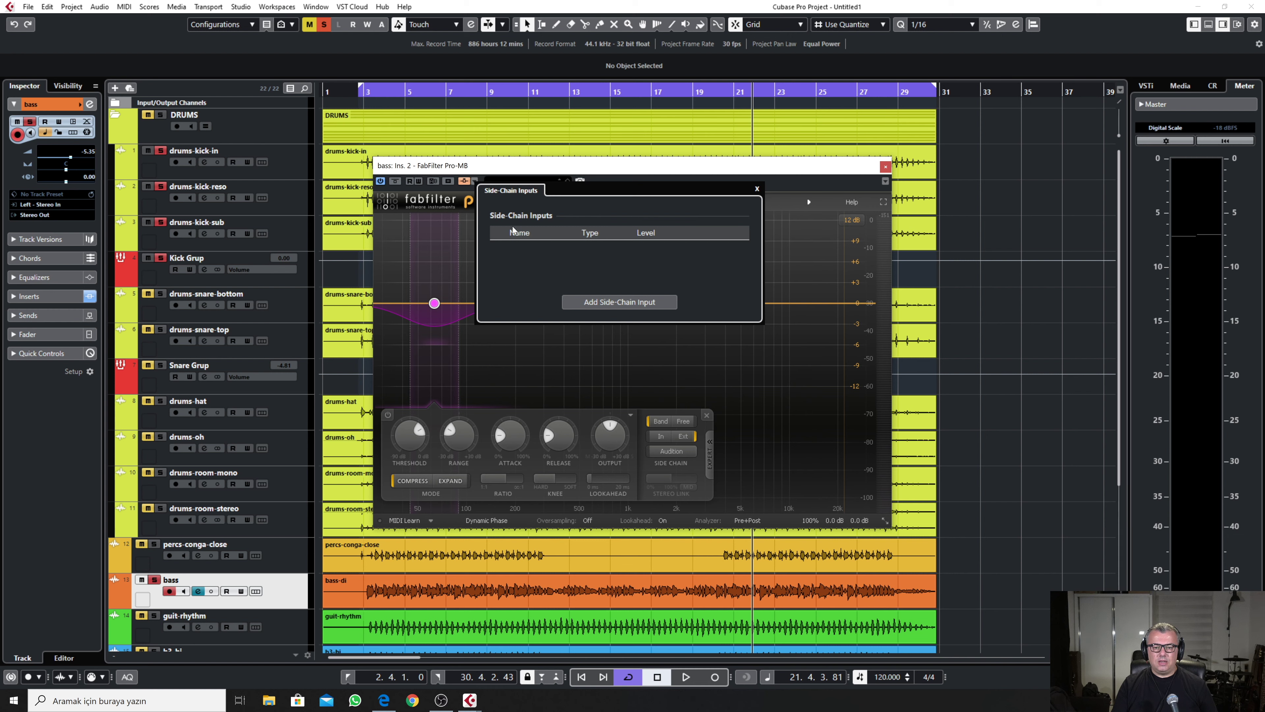
click(608, 303)
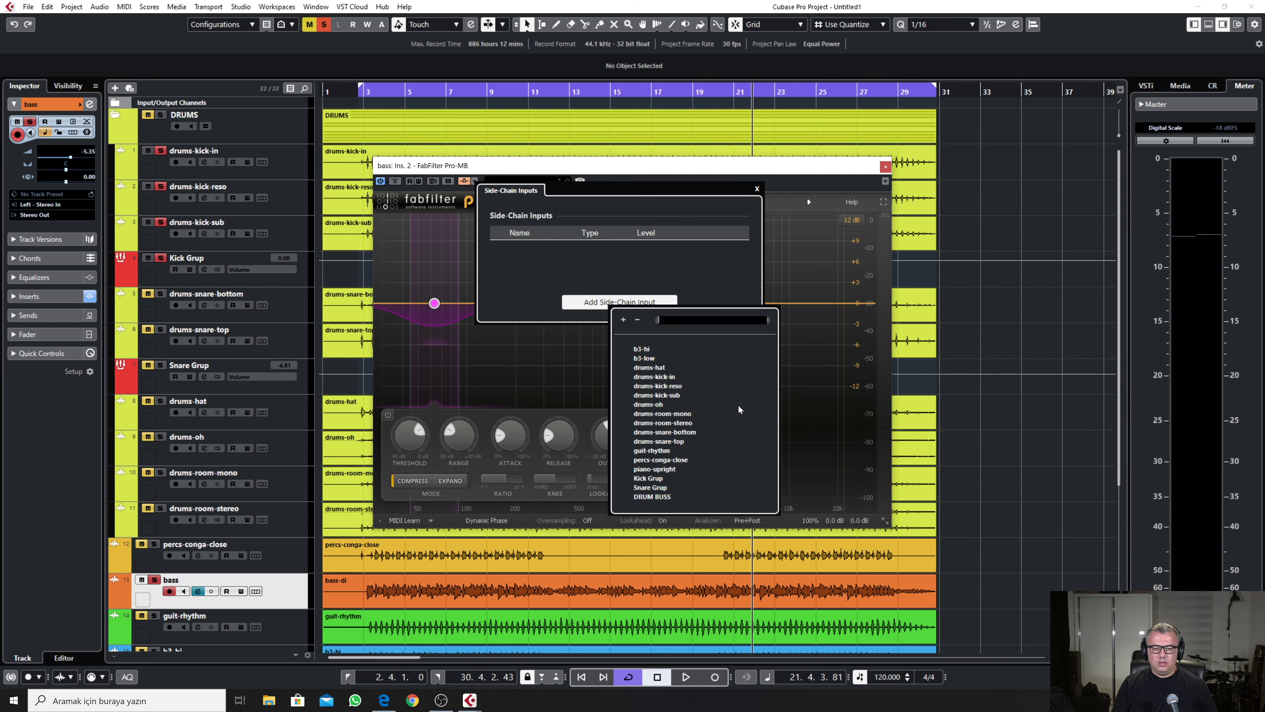
click(650, 478)
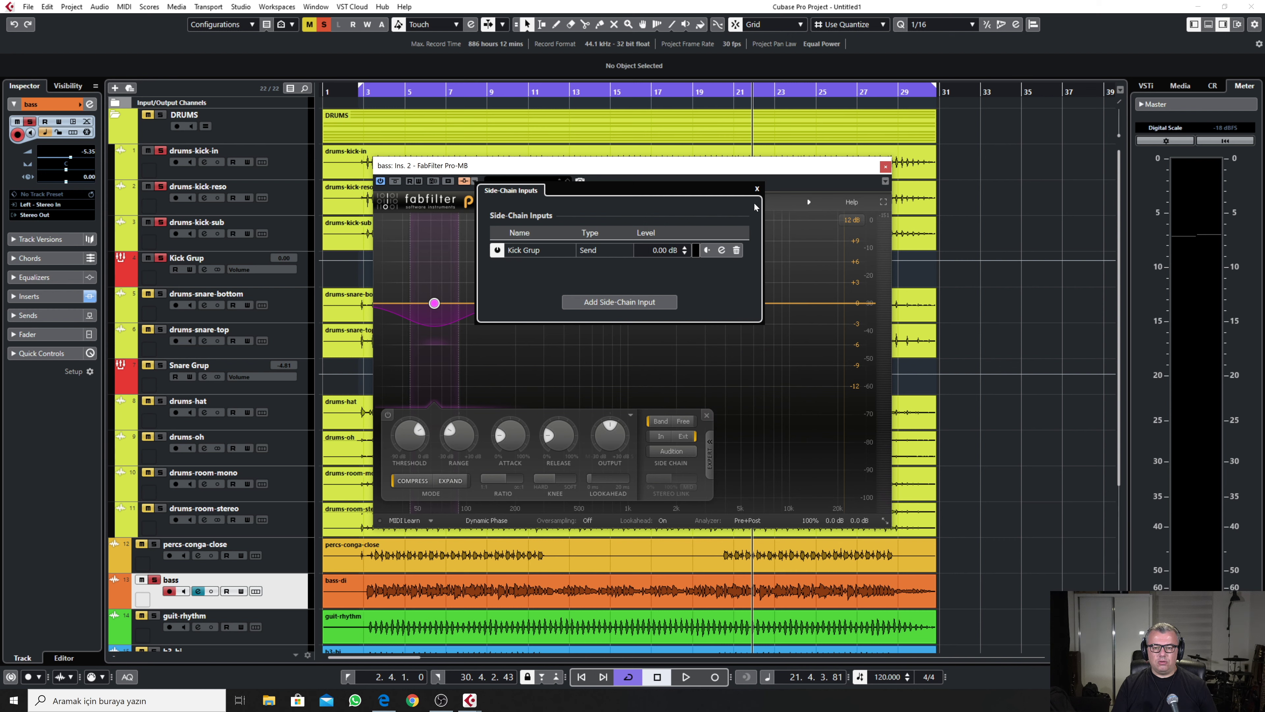
click(757, 190)
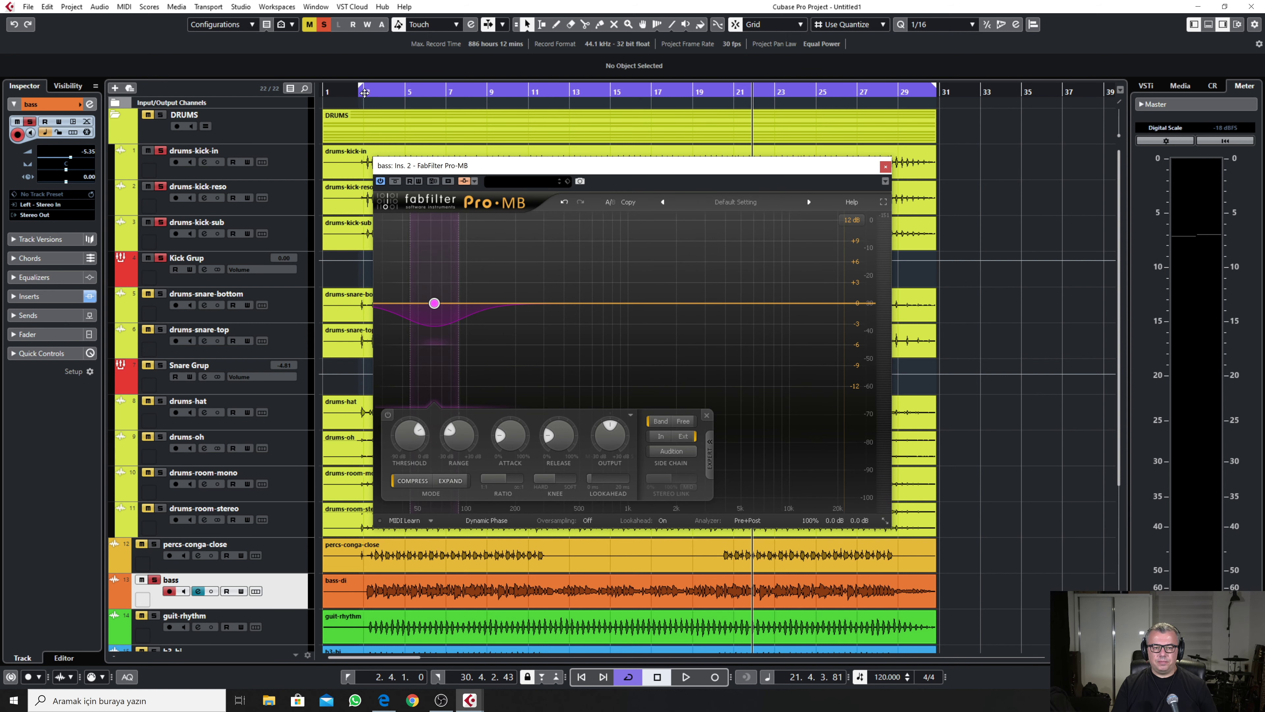
Play the side-chained bass and kick, increase the band's compression range to about -9 dB and replay from bar 3
key(space)
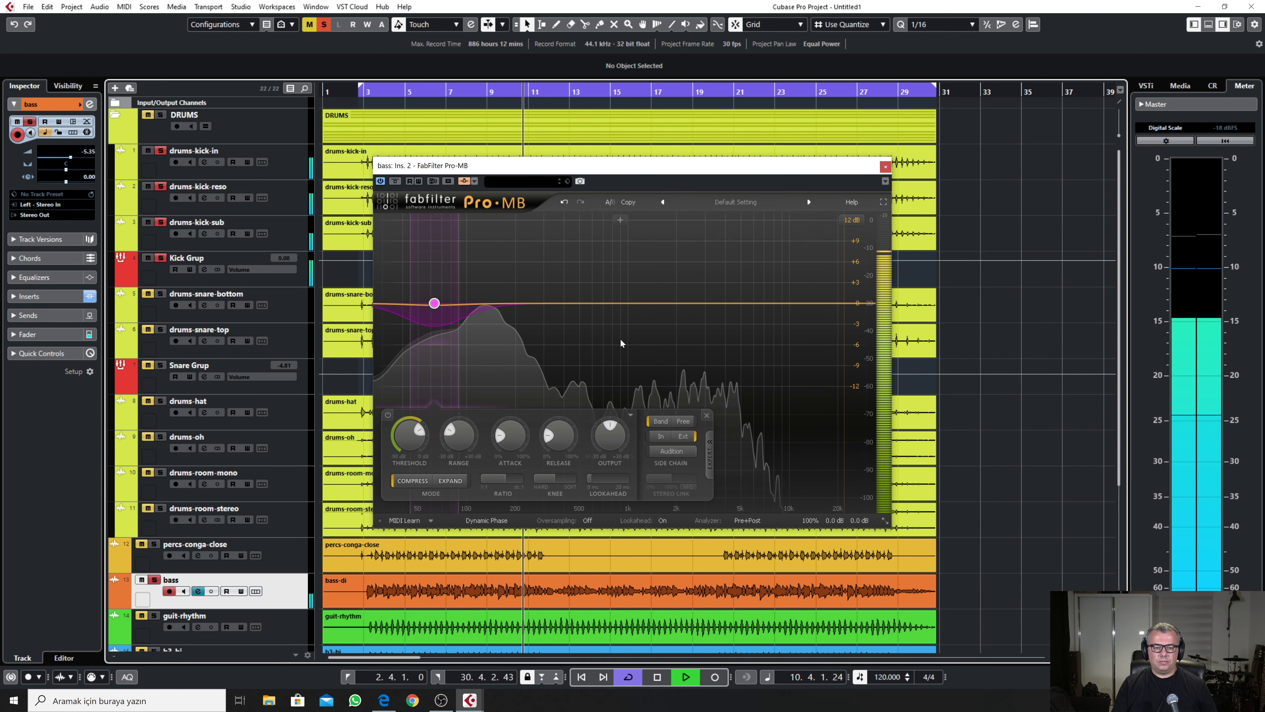
key(space)
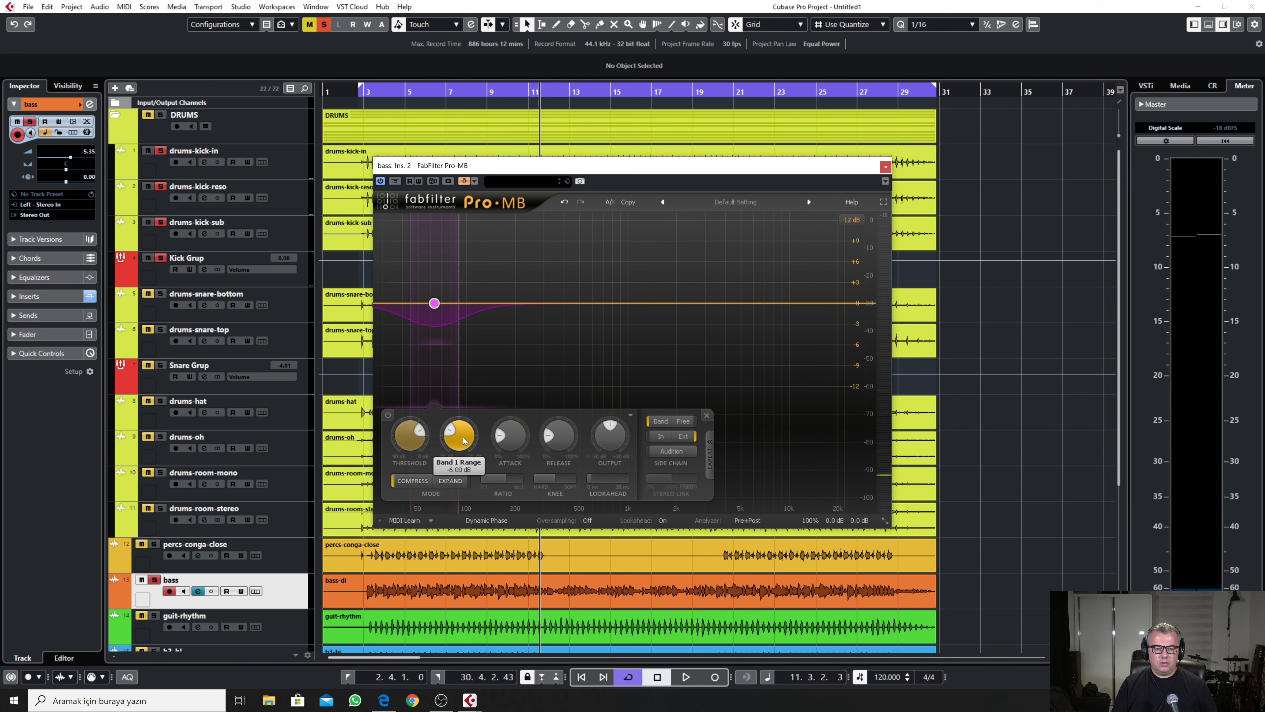
drag(455, 442, 447, 458)
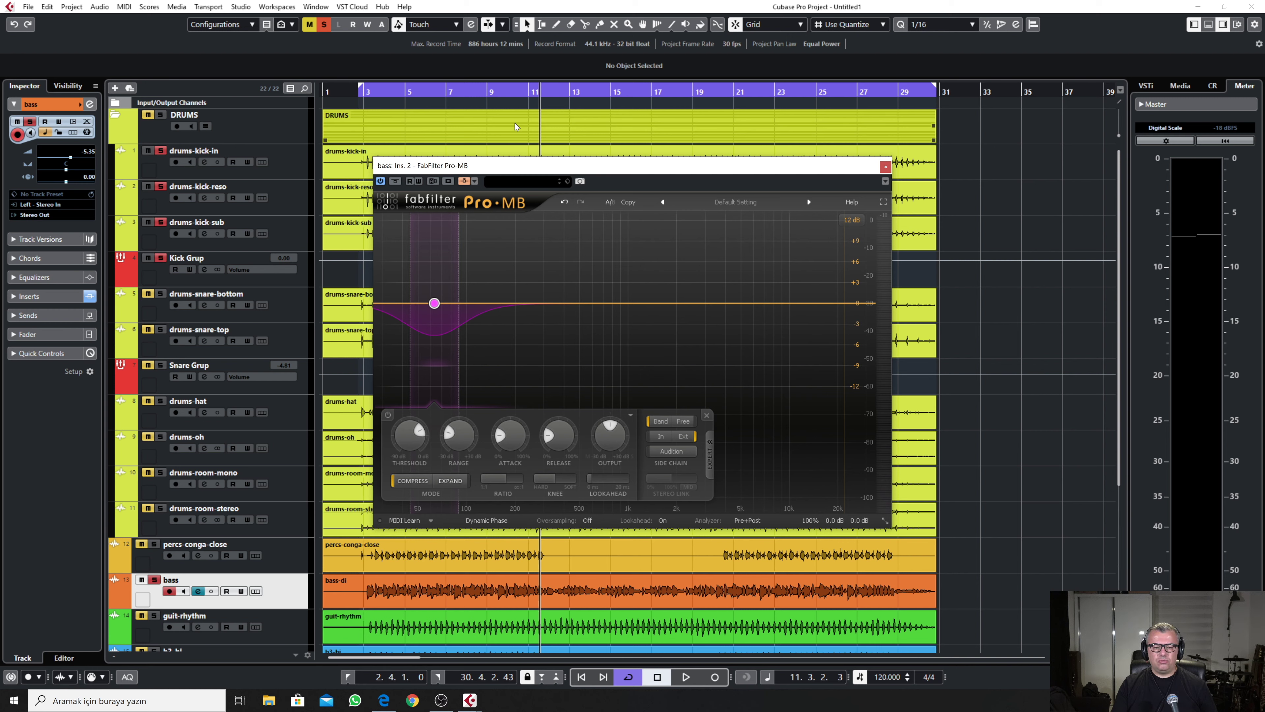
click(369, 92)
key(space)
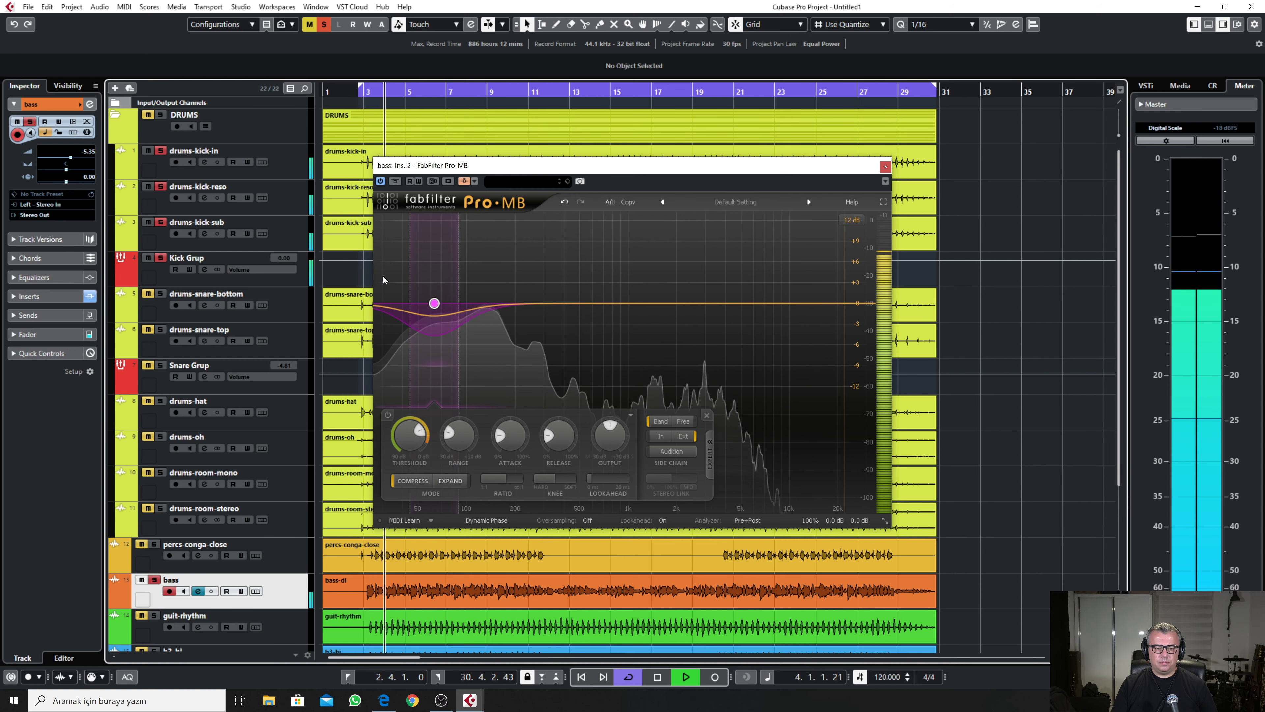
Shift the Pro-MB band slightly lower in frequency, then clear all solos and replay the full mix from before bar 3
drag(450, 441, 447, 436)
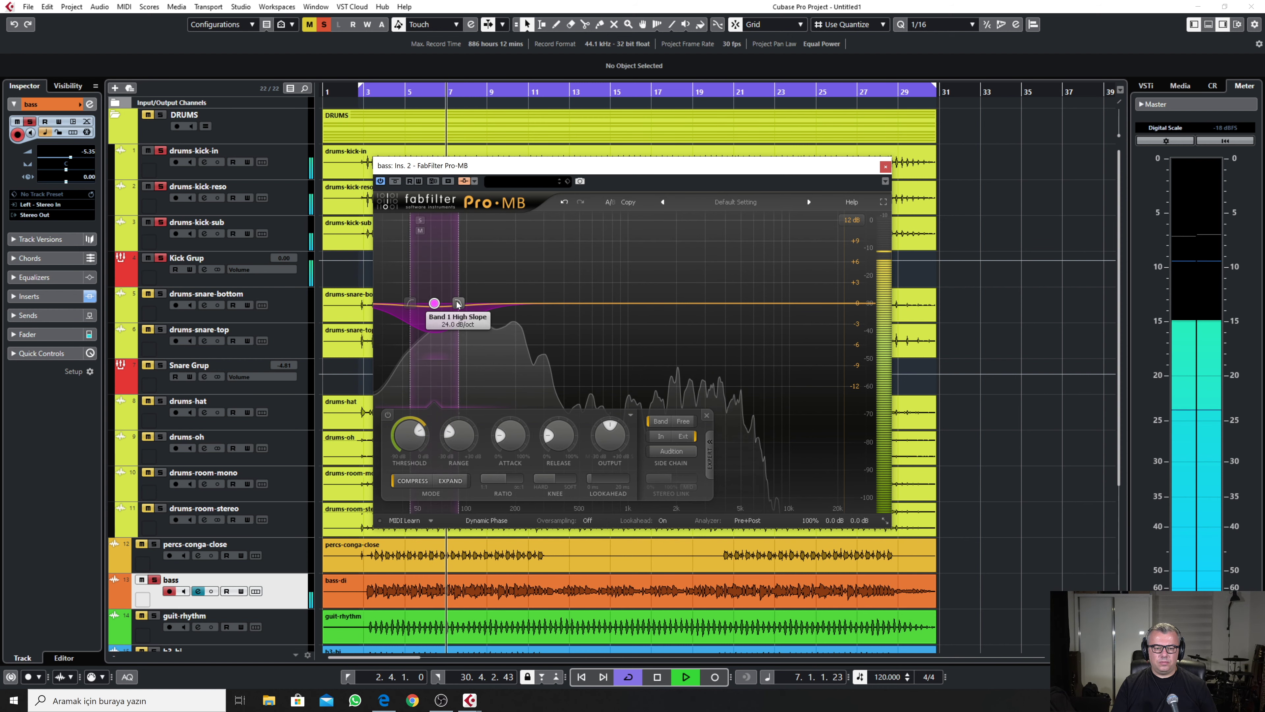
drag(450, 304, 408, 306)
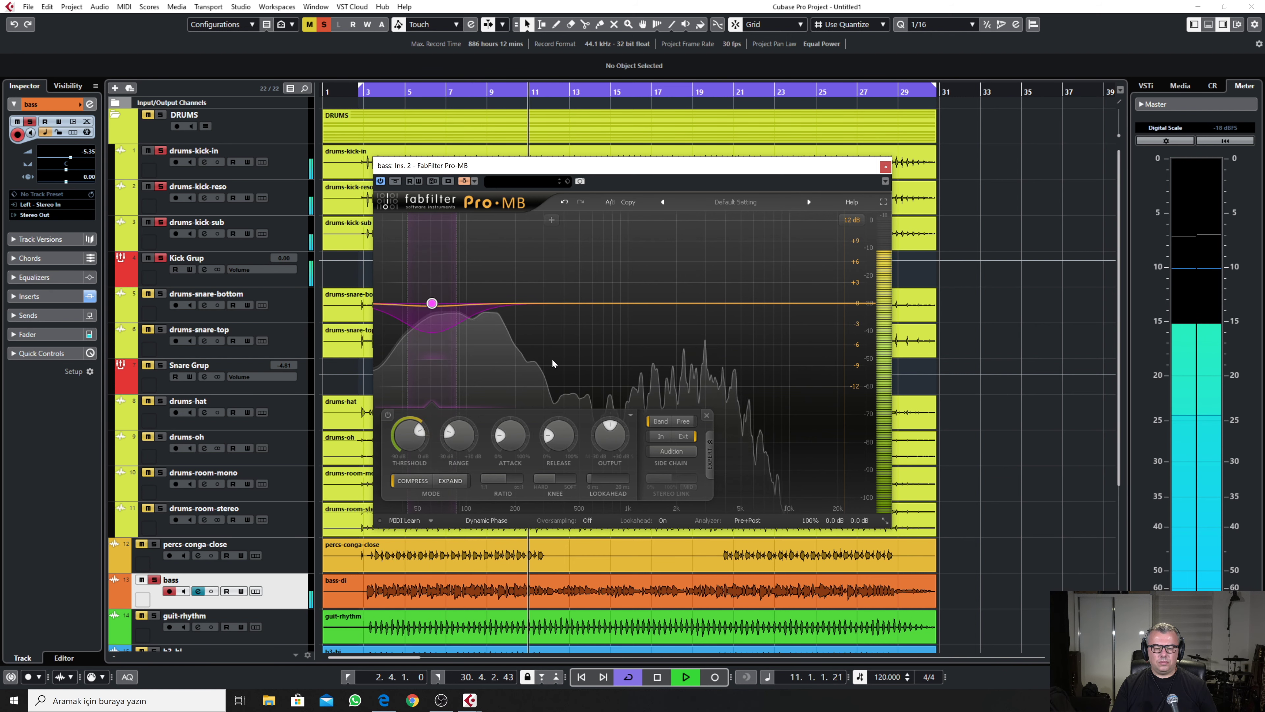
click(324, 24)
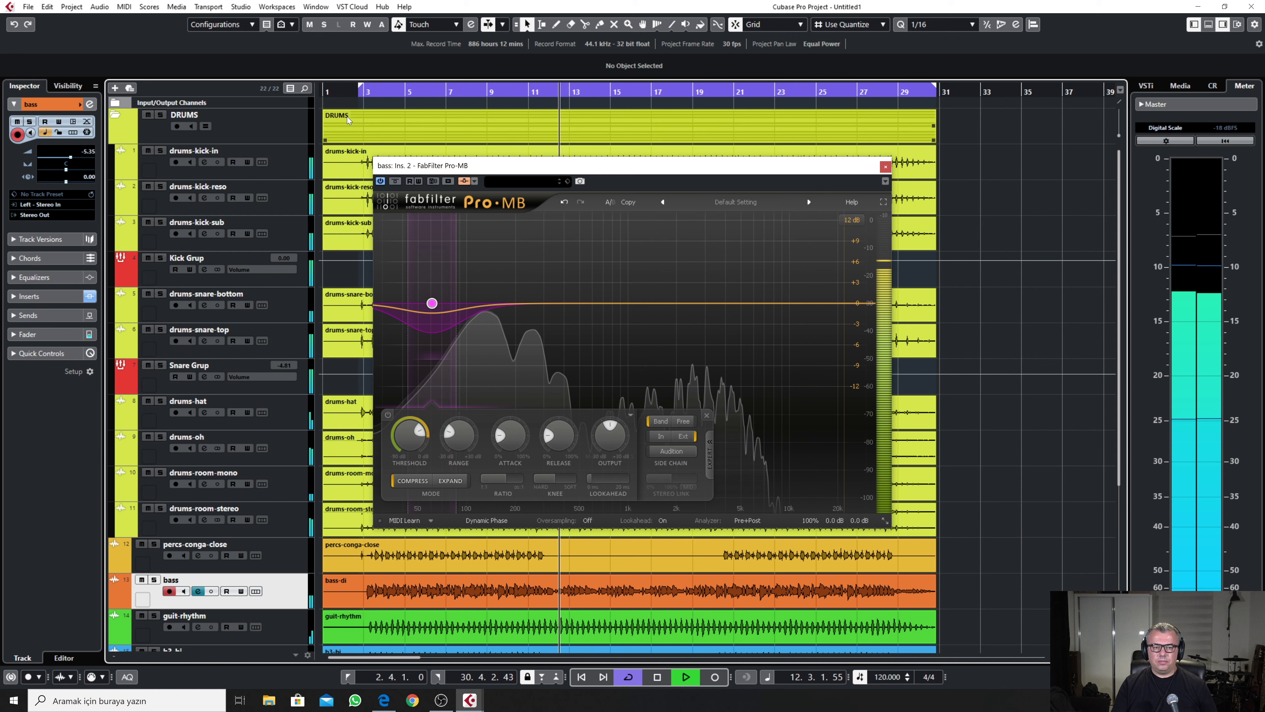
click(361, 92)
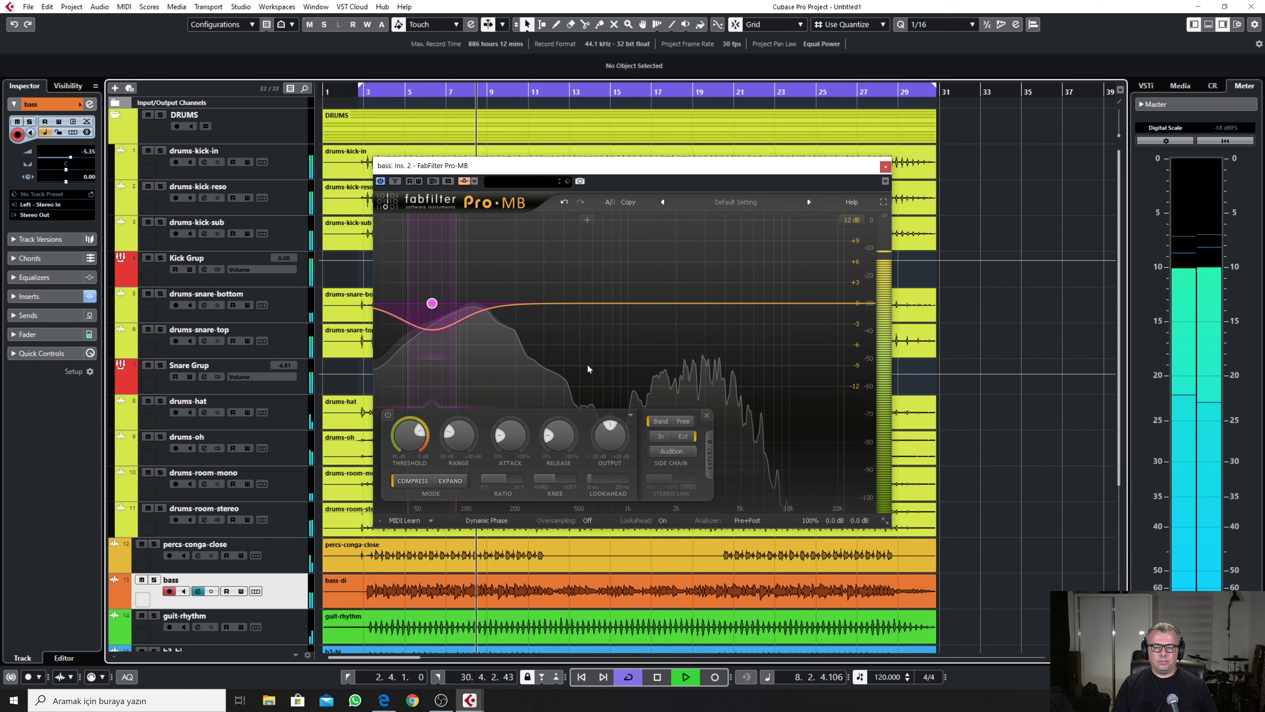
Solo the DRUMS folder and the bass track, audition them together and stop playback
click(161, 115)
click(155, 580)
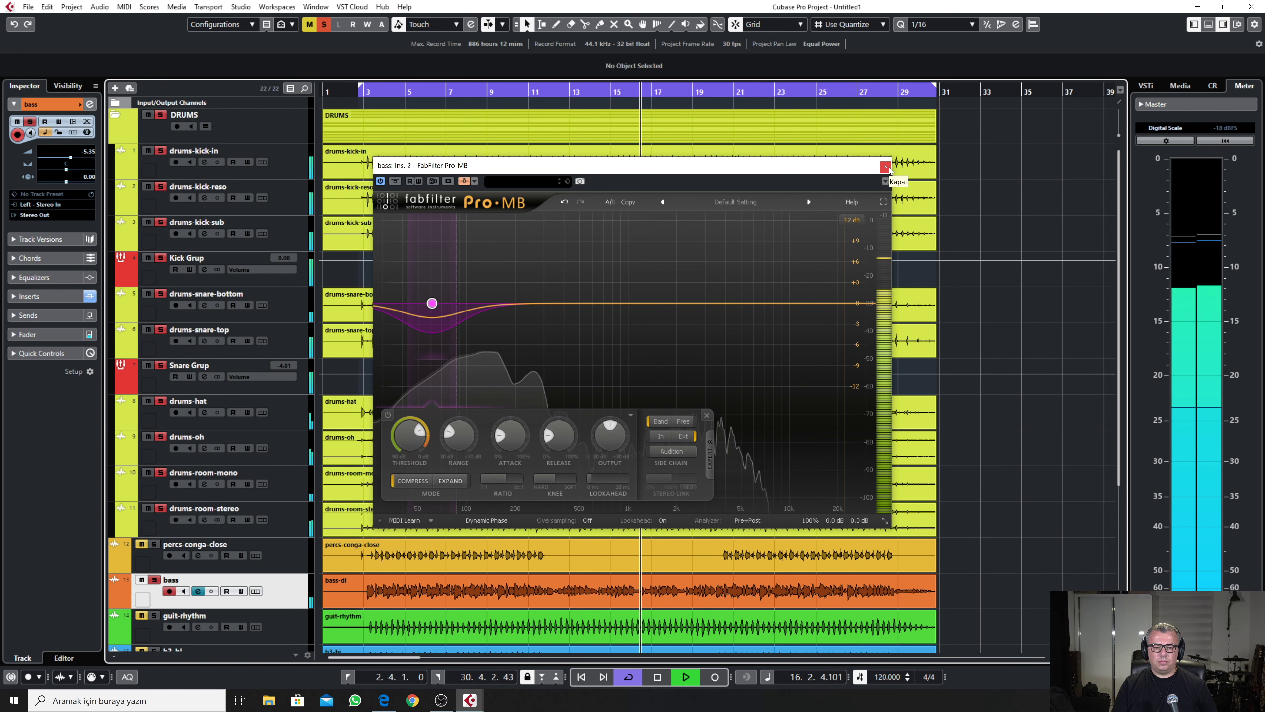
key(space)
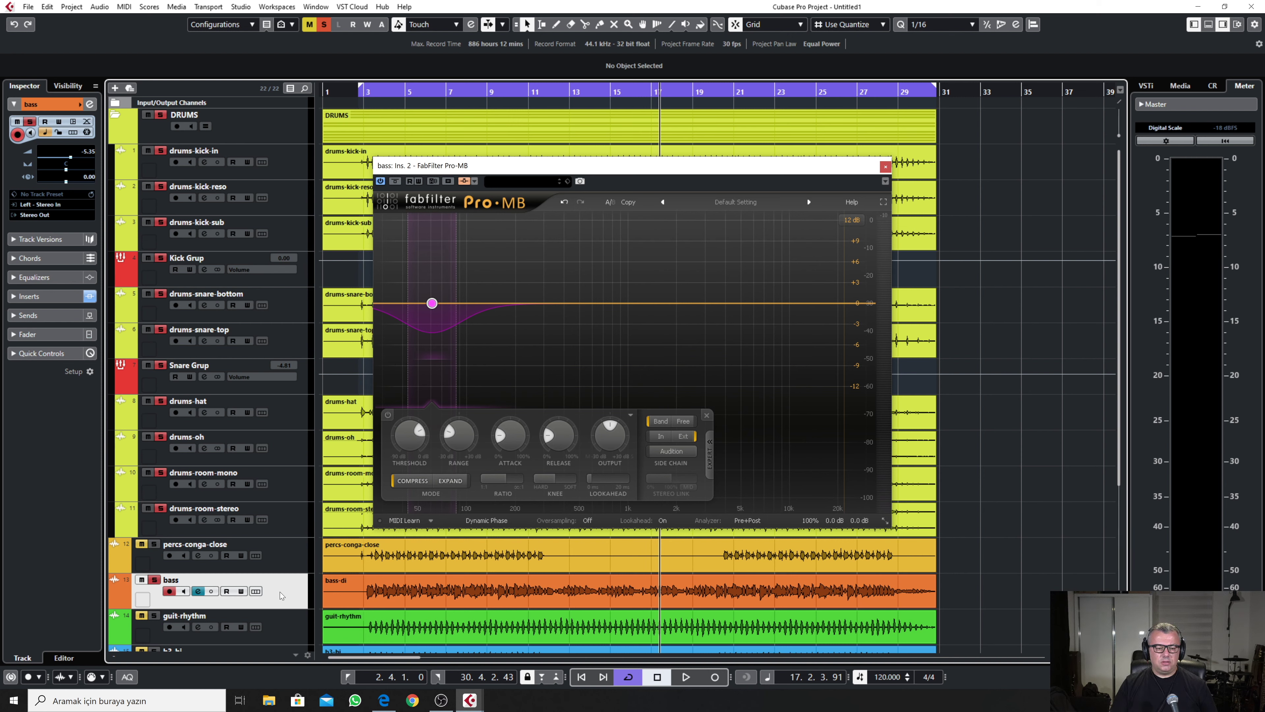
click(285, 552)
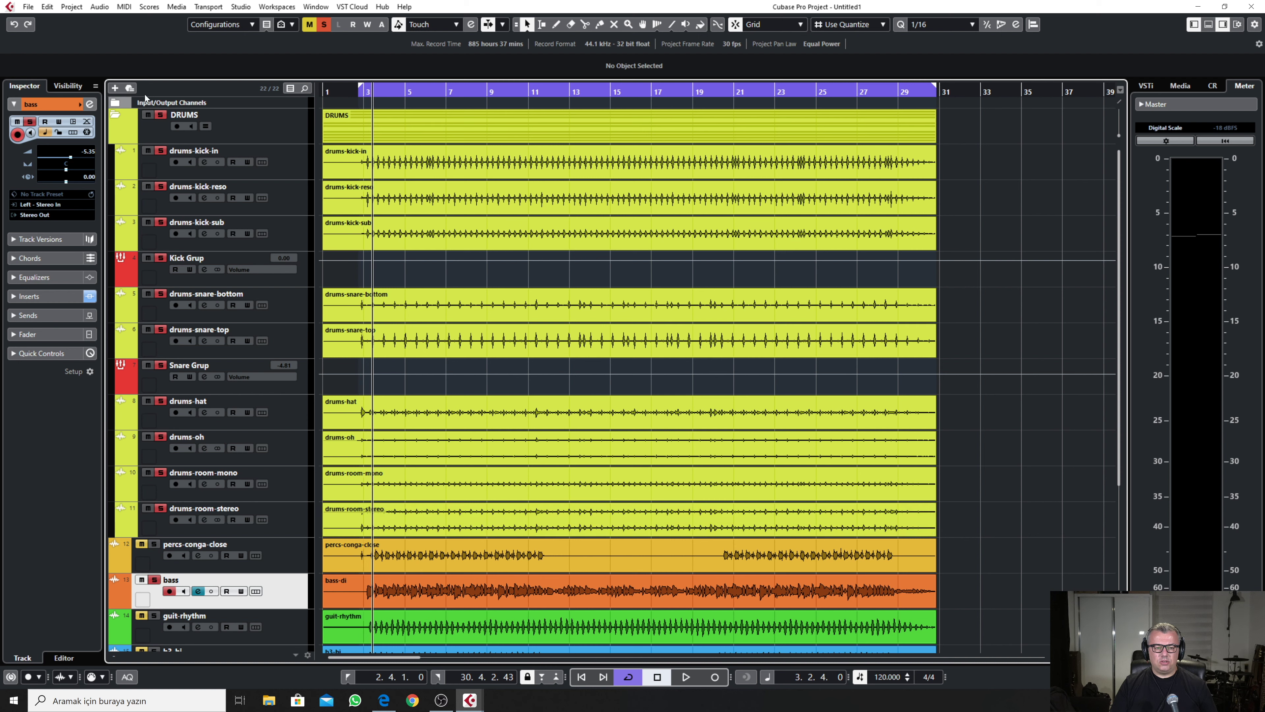
Replace the current solos with percs-conga-close and bass, and audition the two tracks together
click(324, 24)
click(154, 544)
click(154, 580)
key(space)
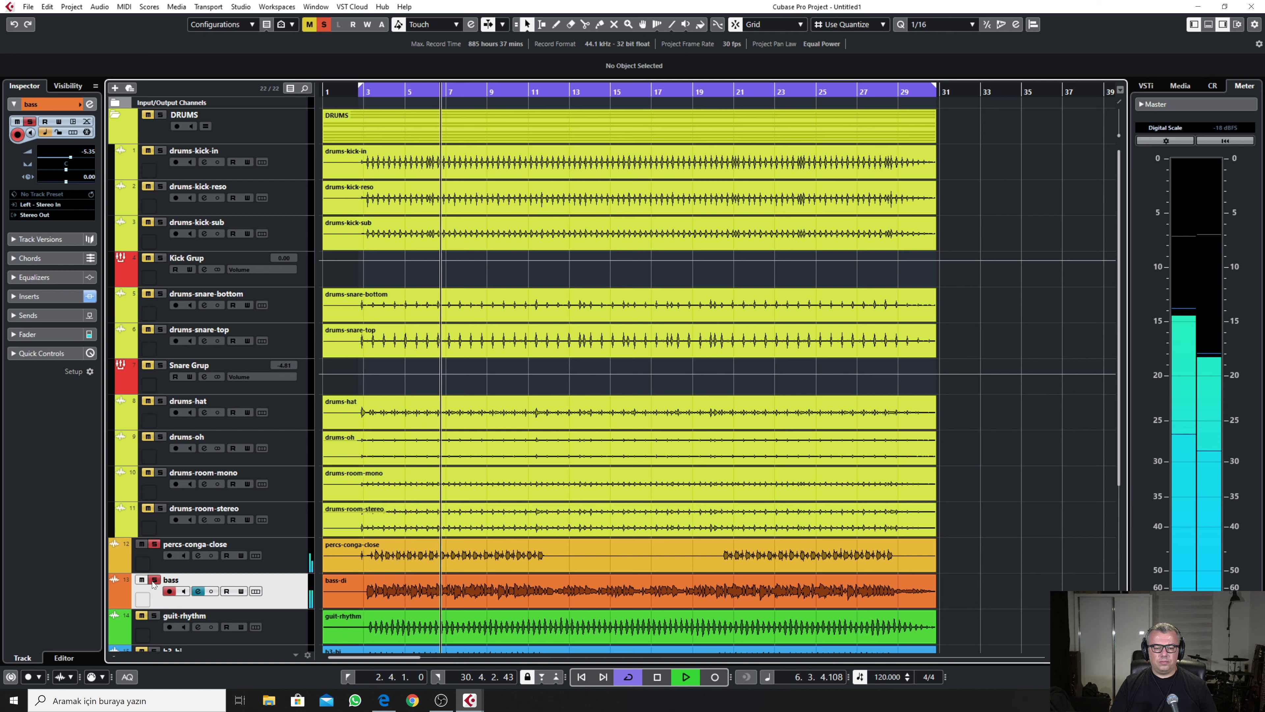
key(space)
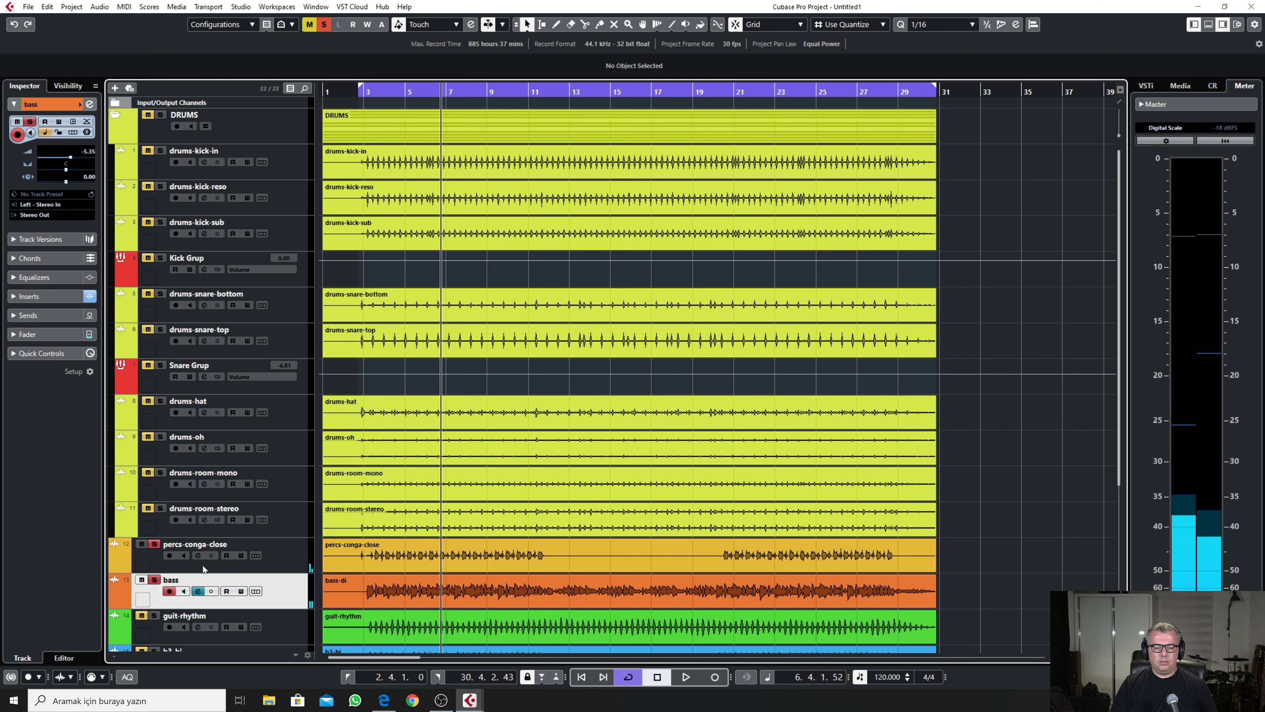
Insert another FabFilter Pro-MB in the third insert slot of the bass channel
click(198, 591)
click(478, 424)
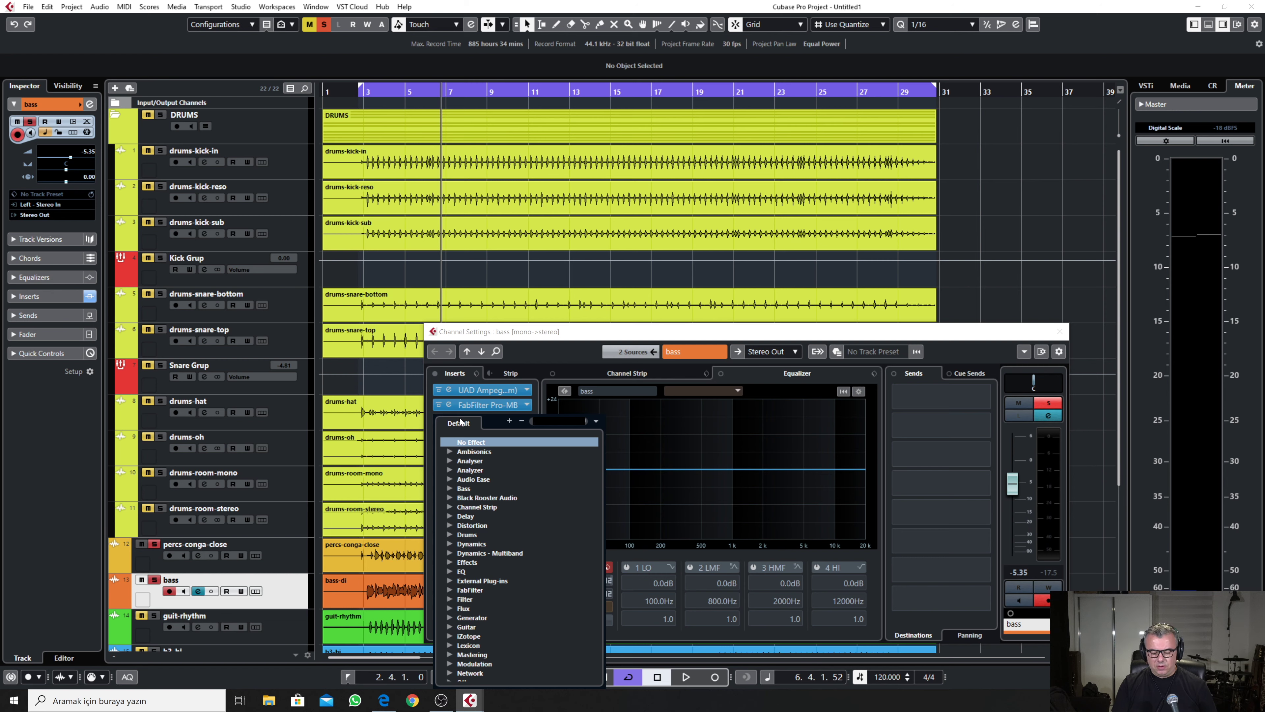
click(493, 513)
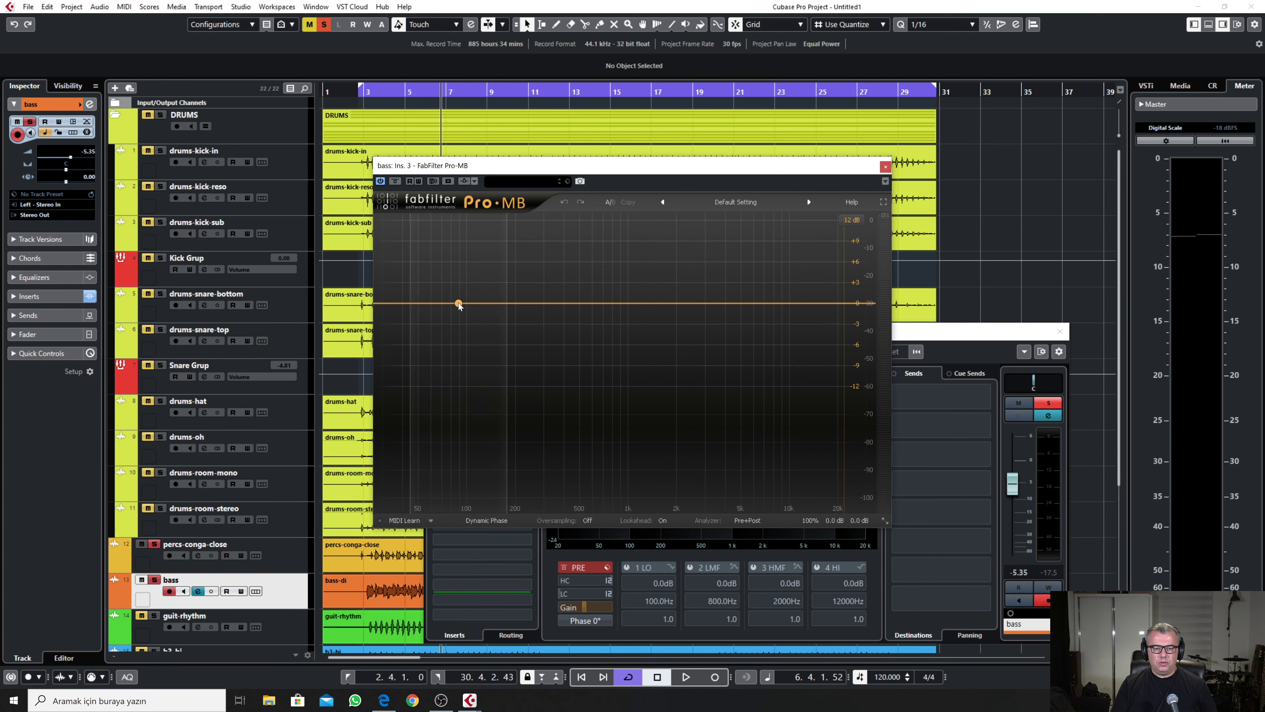
Add a band around 200 Hz in the new Pro-MB, activate side-chaining and add percs-conga-close as the side-chain input
click(503, 303)
click(464, 181)
click(618, 302)
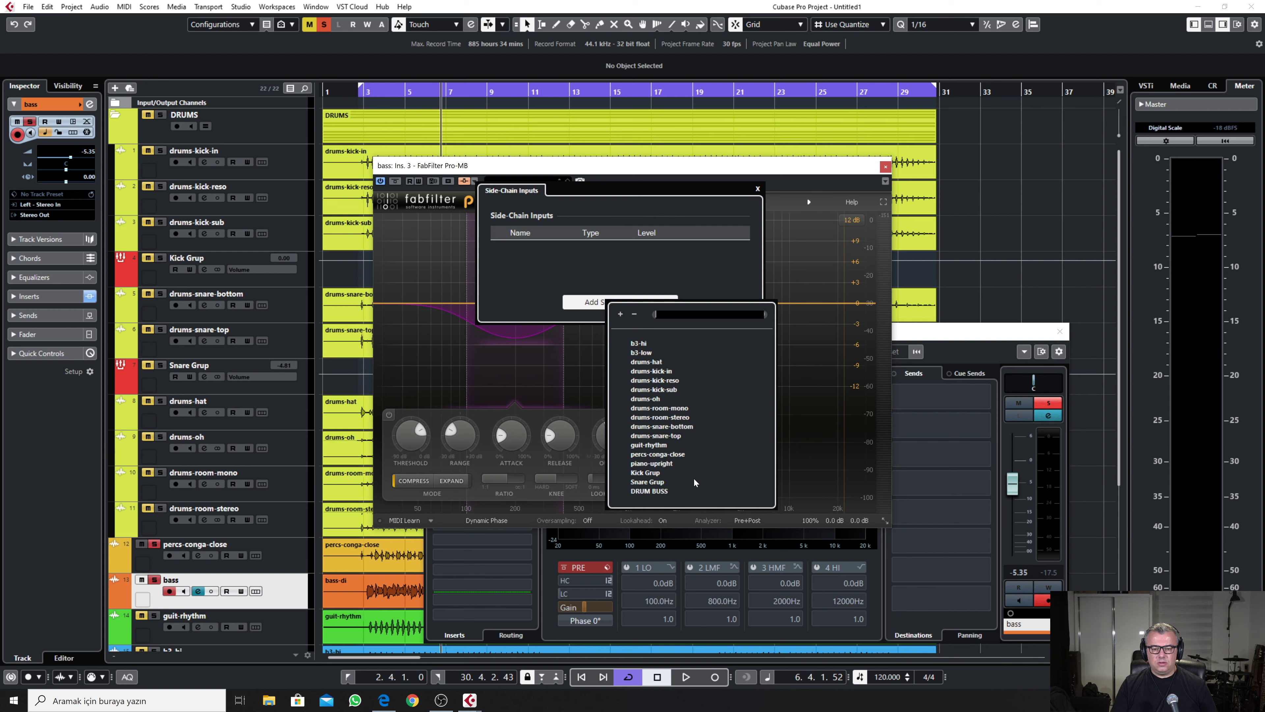
click(653, 454)
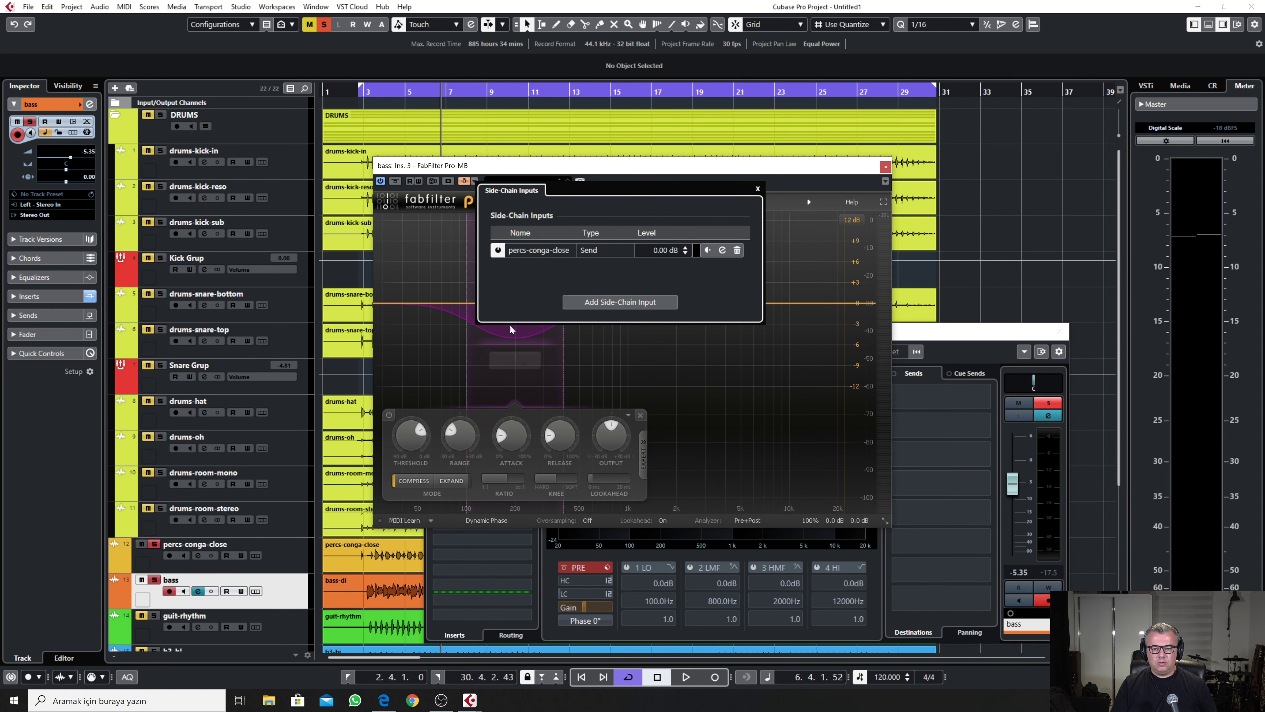
click(757, 190)
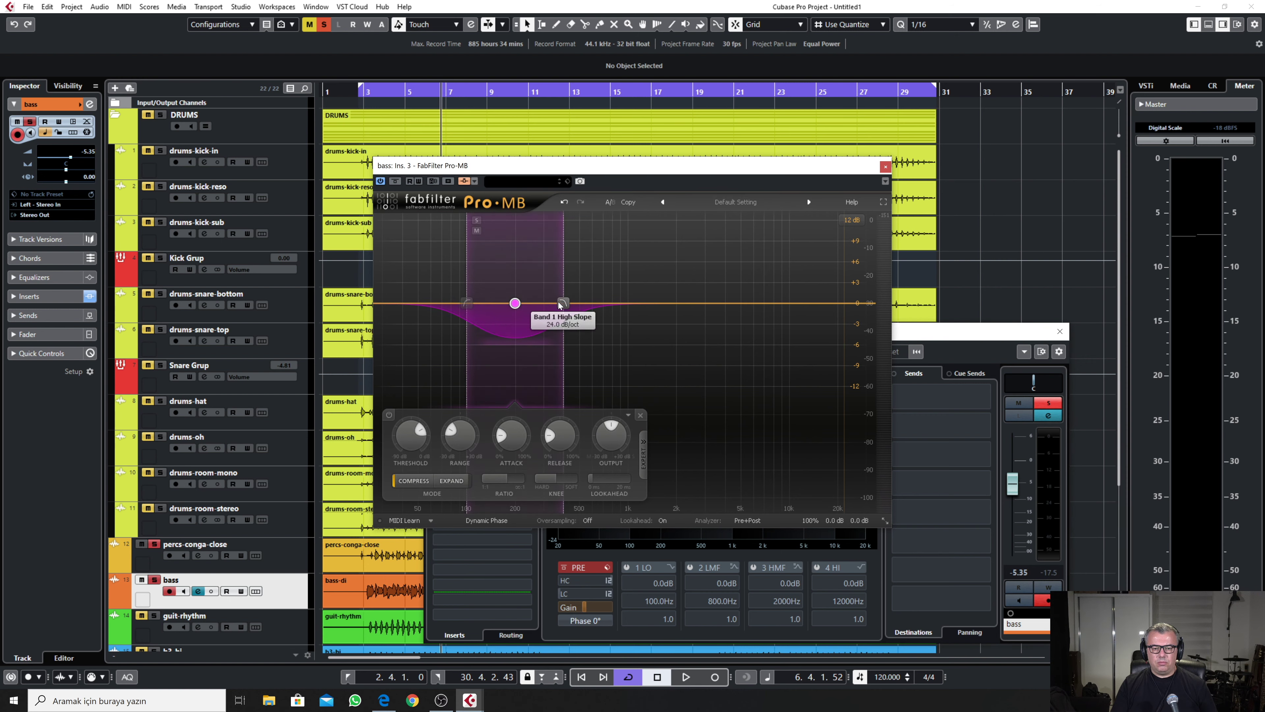
Set the band's side chain to external and, during playback, narrow the band slightly above 200 Hz and lower its threshold
click(644, 451)
click(683, 435)
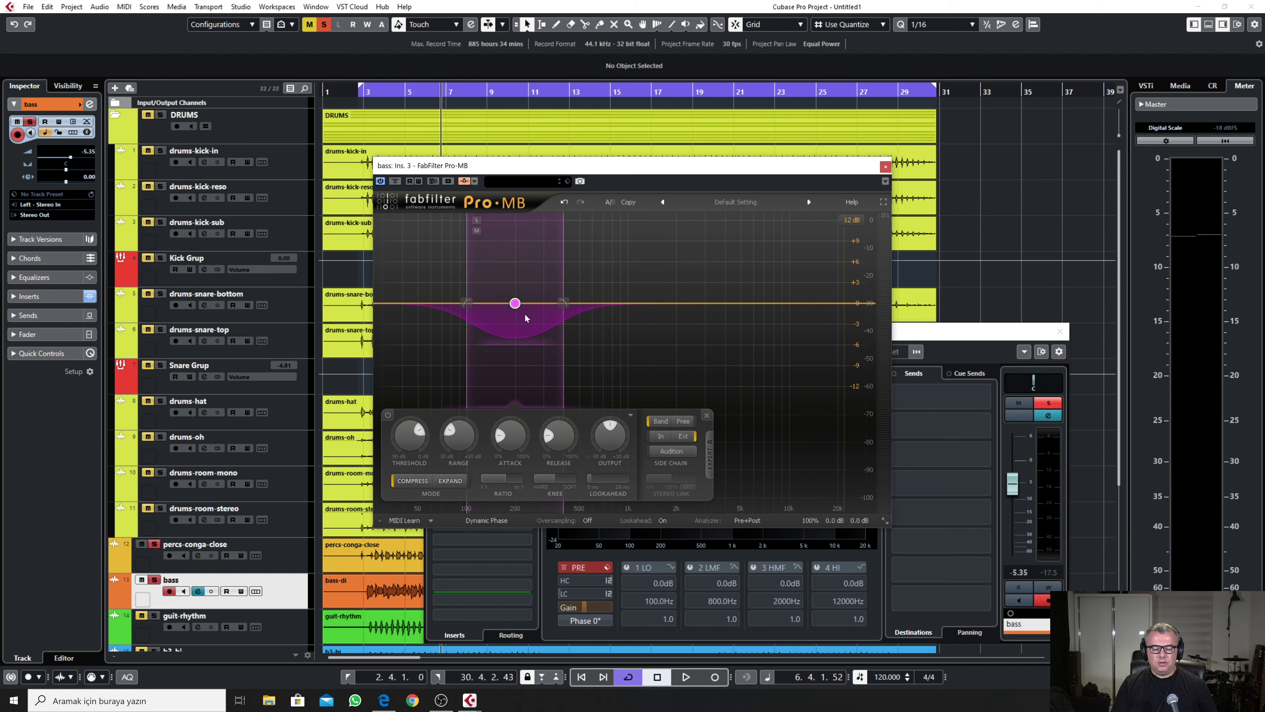
key(space)
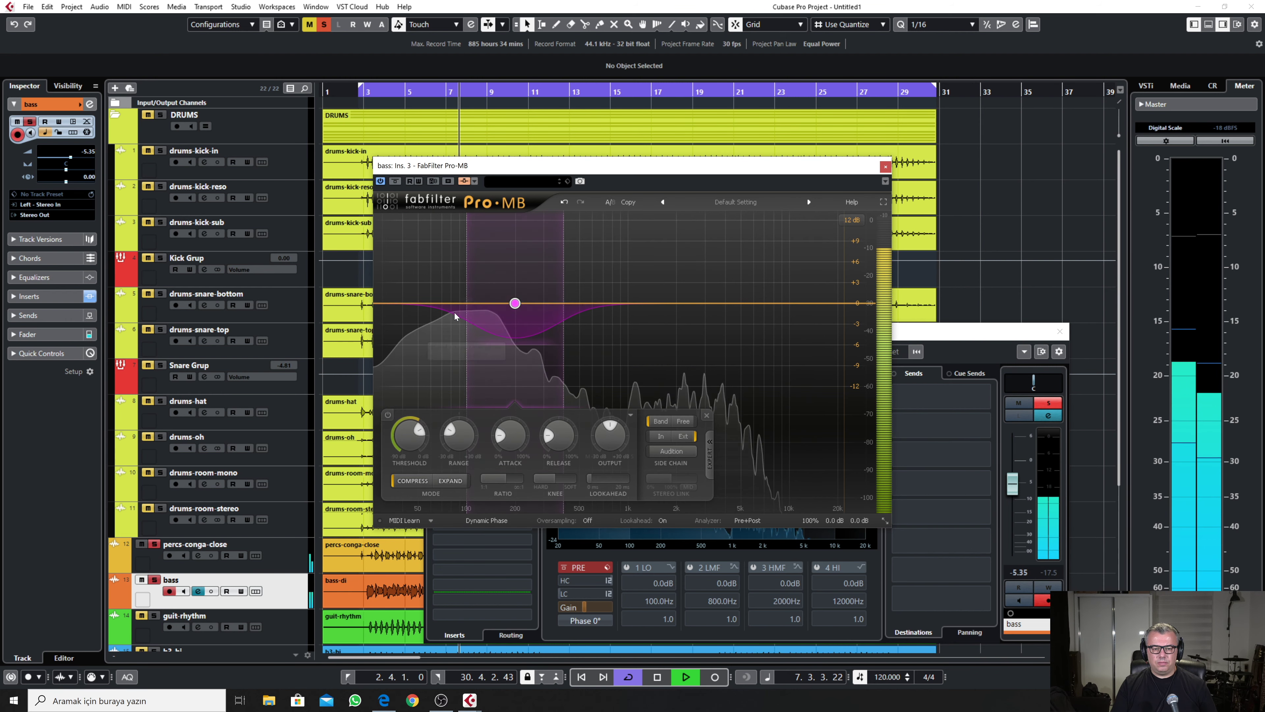
drag(515, 303, 520, 303)
Add the DRUMS folder to the soloed conga and bass, and replay from position 2.4.1
click(160, 115)
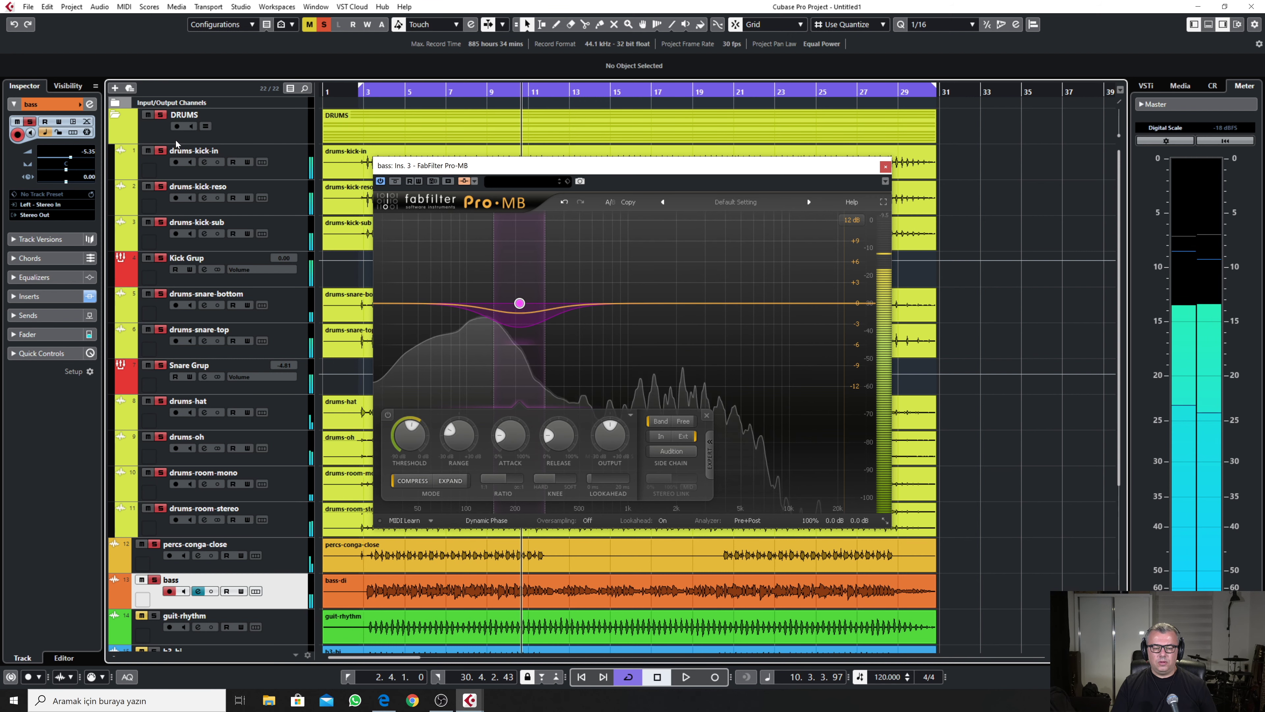
key(space)
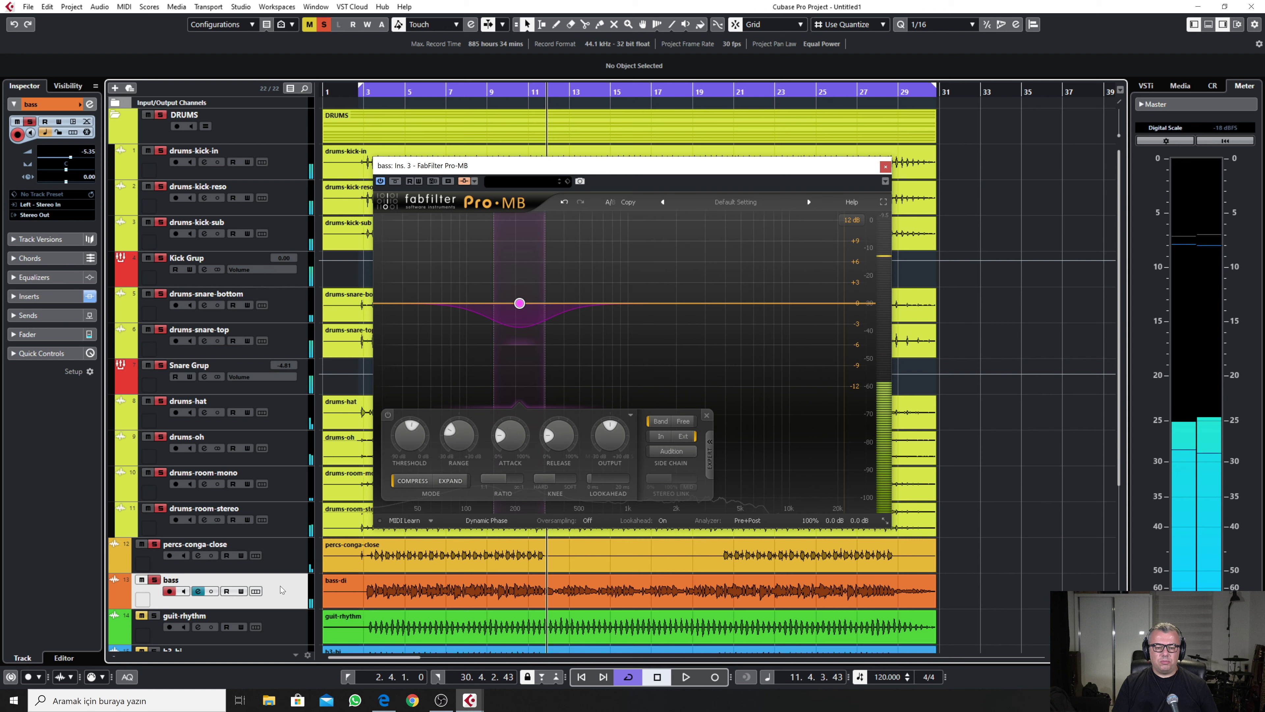
click(359, 93)
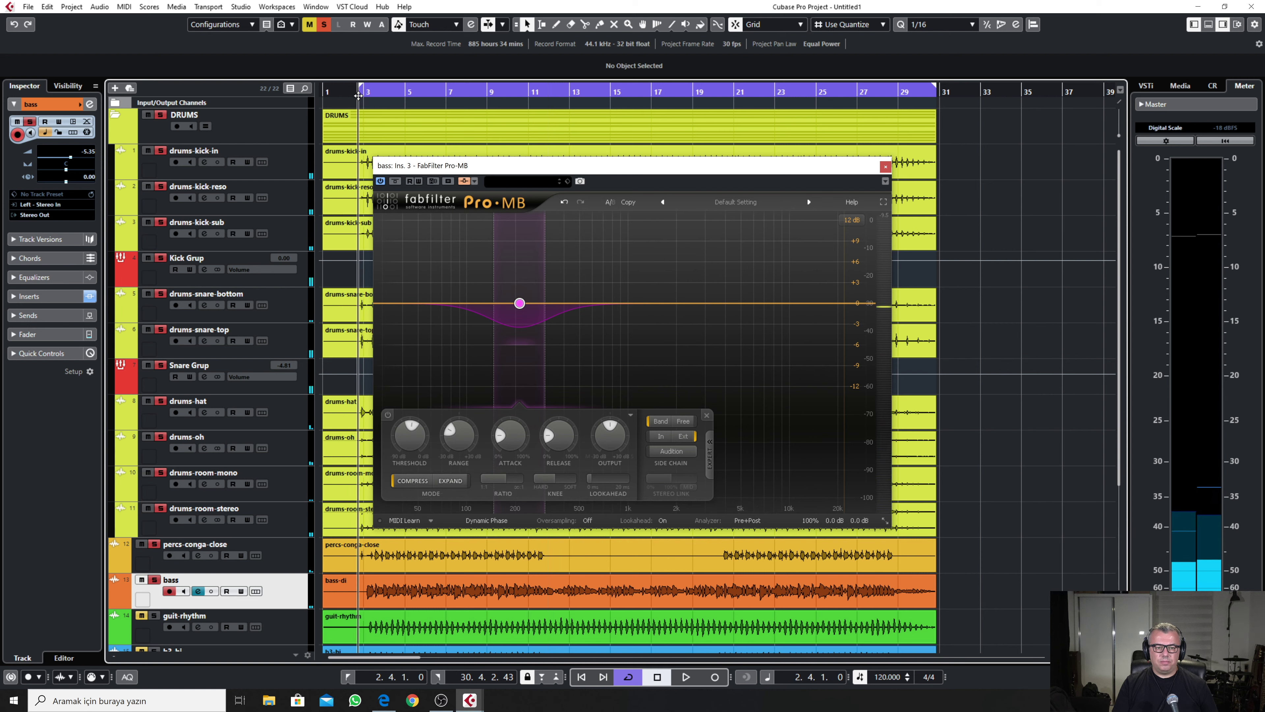
key(space)
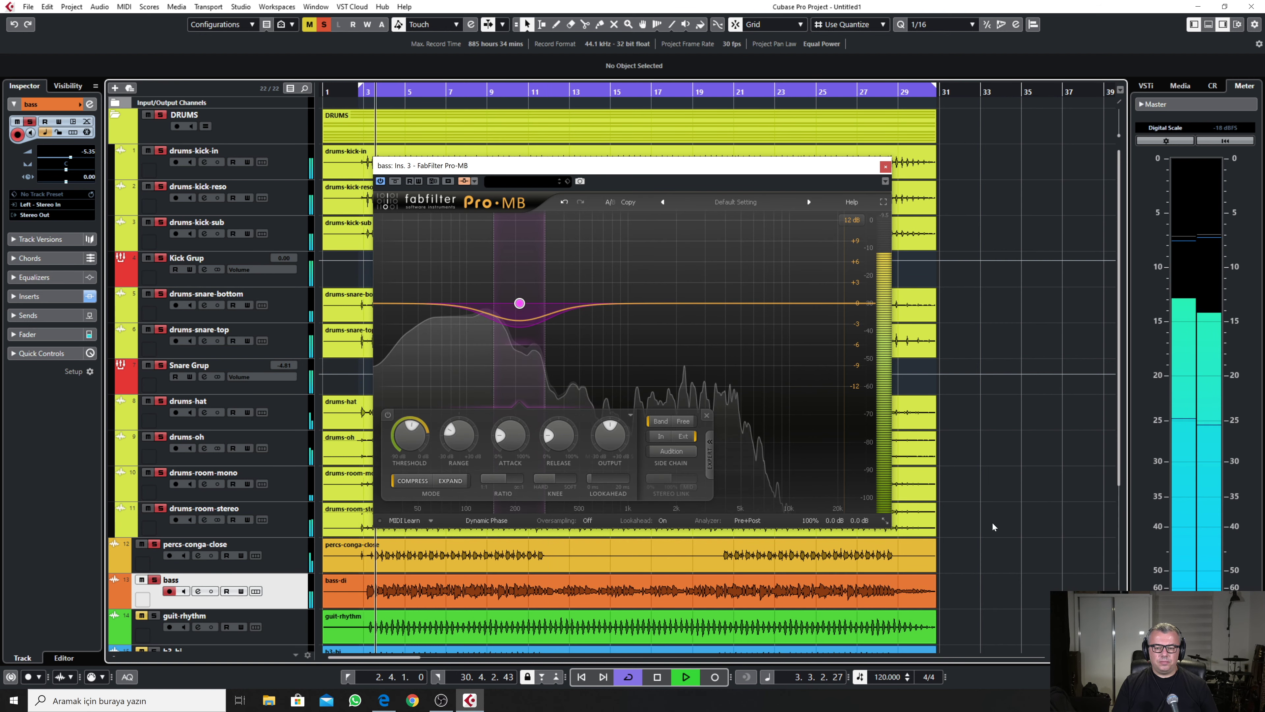
Raise the bass channel's fader to -4.31 dB during playback and close the channel settings and Pro-MB windows
key(e)
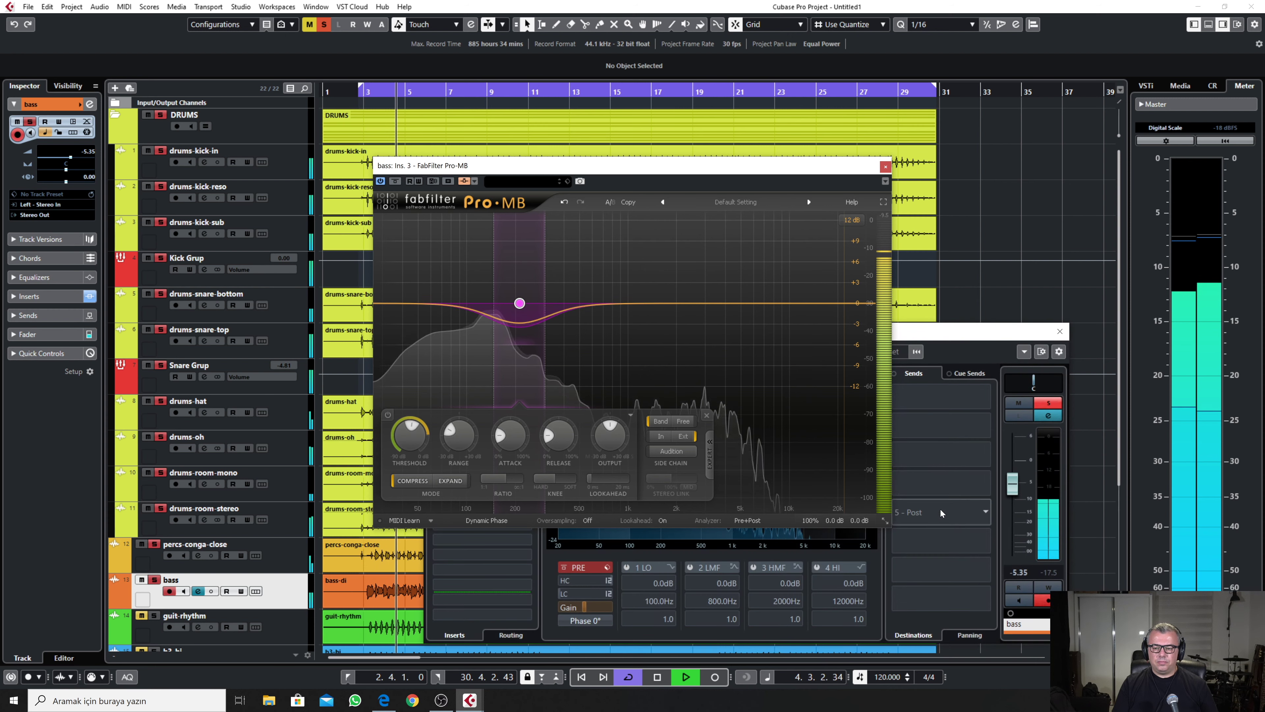
drag(1013, 489, 1012, 486)
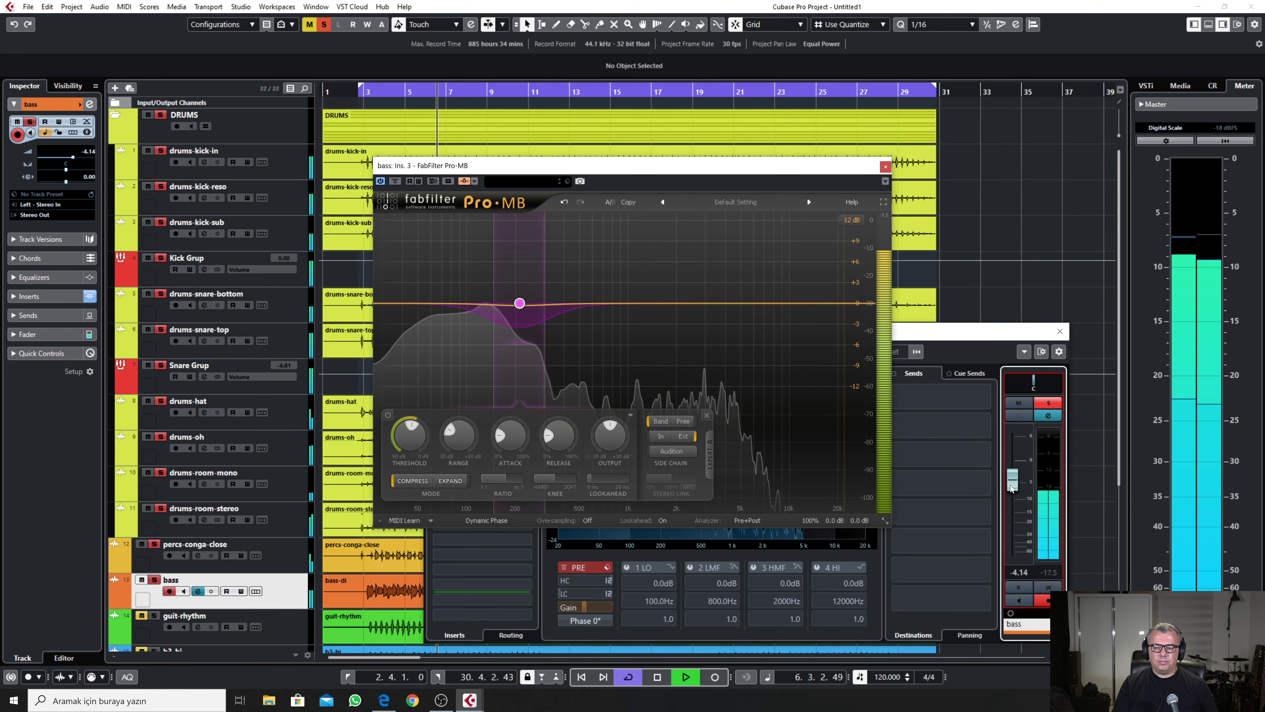
click(1060, 330)
click(885, 166)
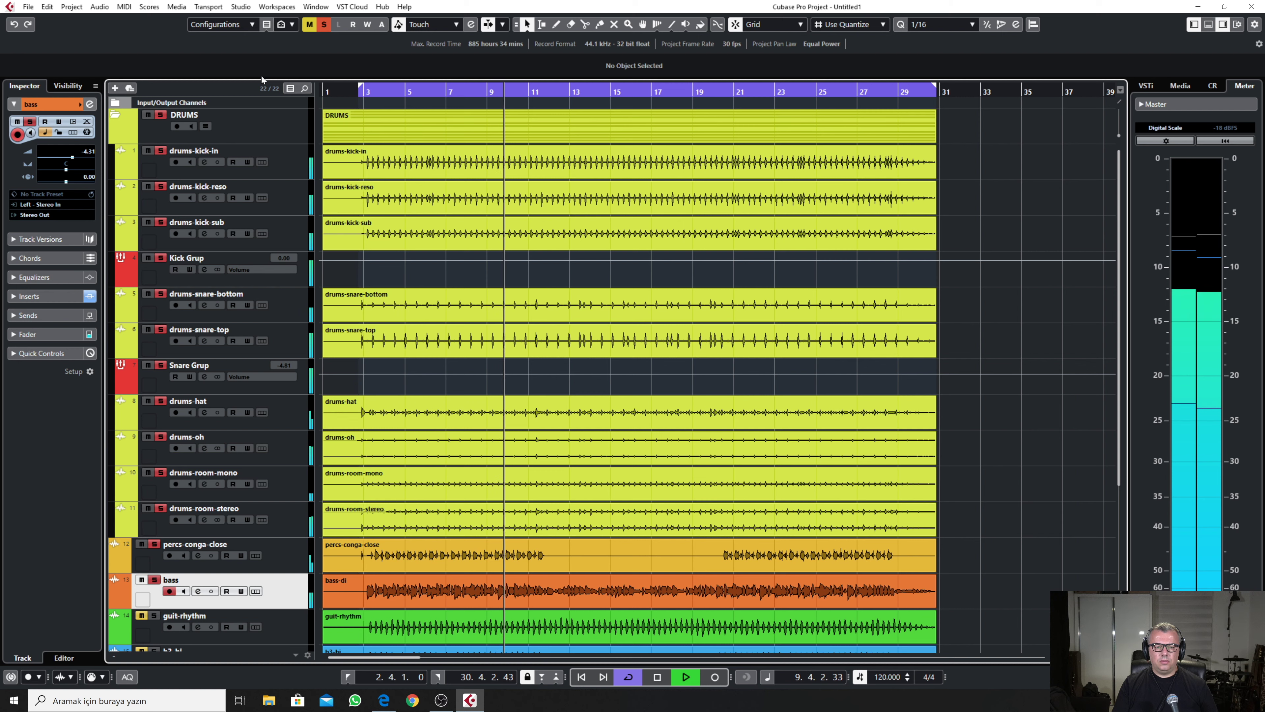
Clear all solos and replay the full mix from the start of the song section
key(space)
click(321, 26)
click(330, 131)
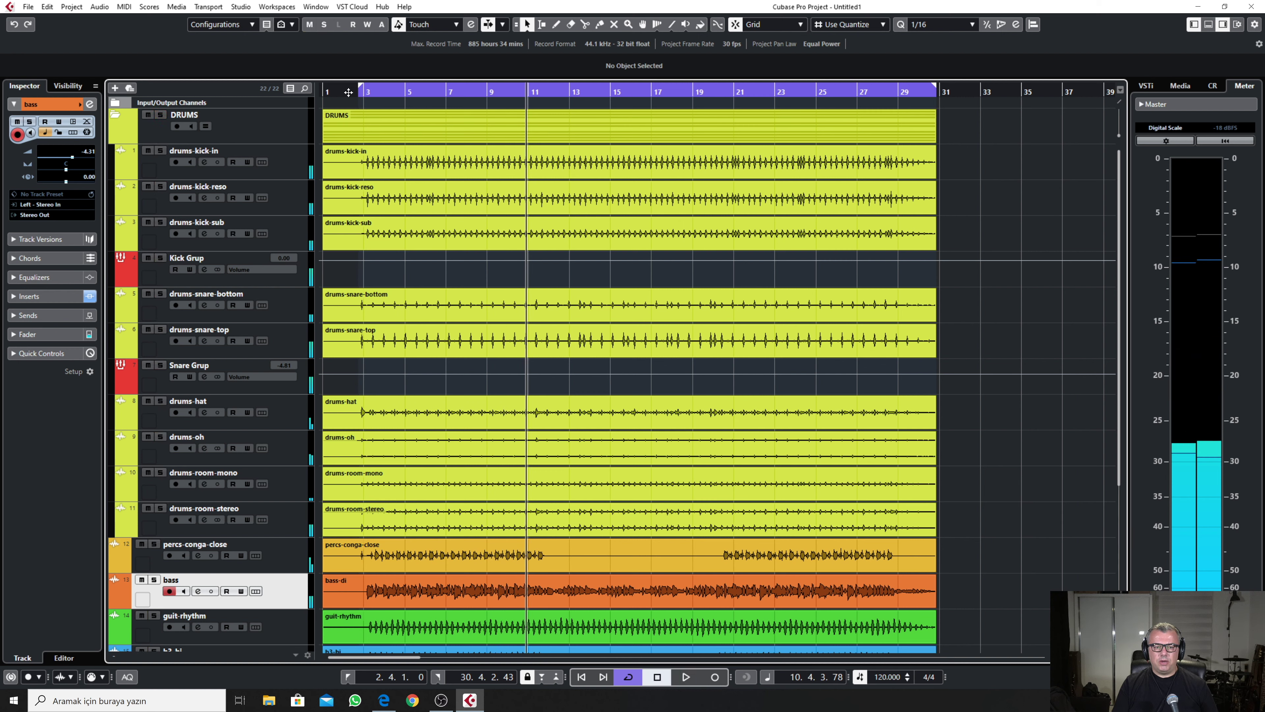
key(space)
click(365, 159)
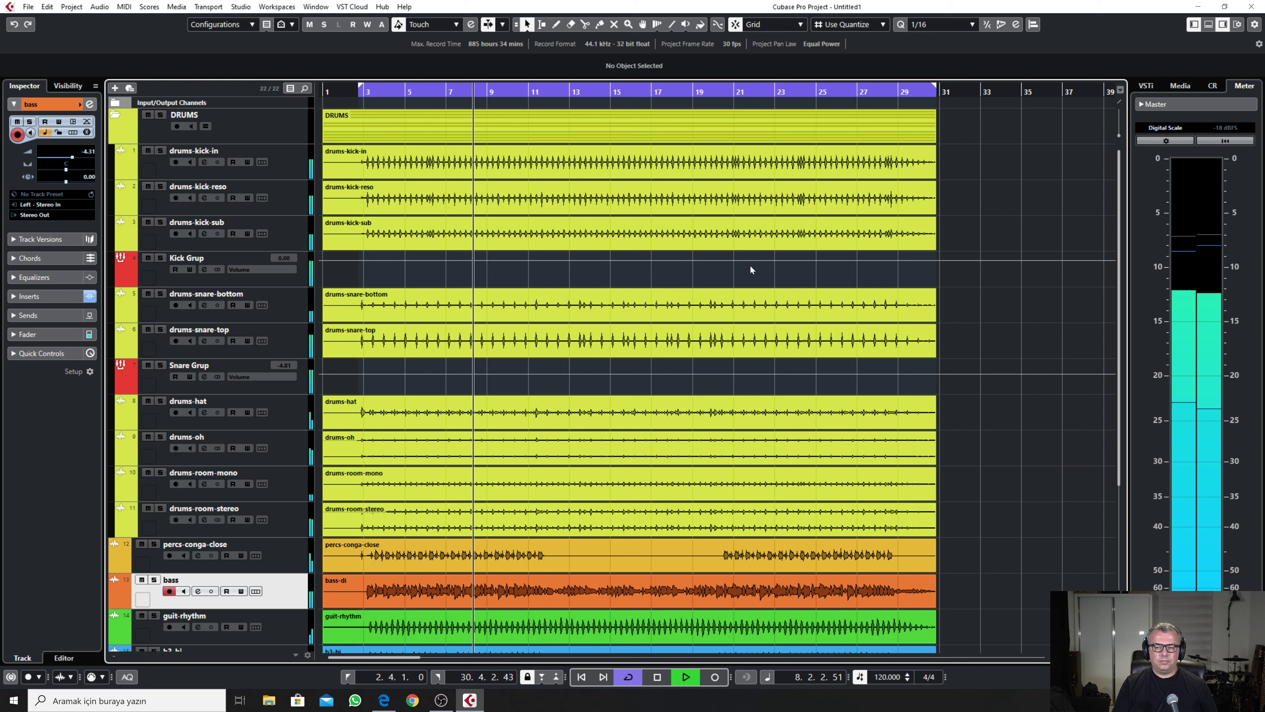
Examine the channel settings of percs-conga-close during playback, then close them and stop playback
mouse_move(1119, 254)
mouse_down()
mouse_move(1134, 351)
mouse_move(1118, 288)
mouse_move(1123, 229)
mouse_up()
click(198, 555)
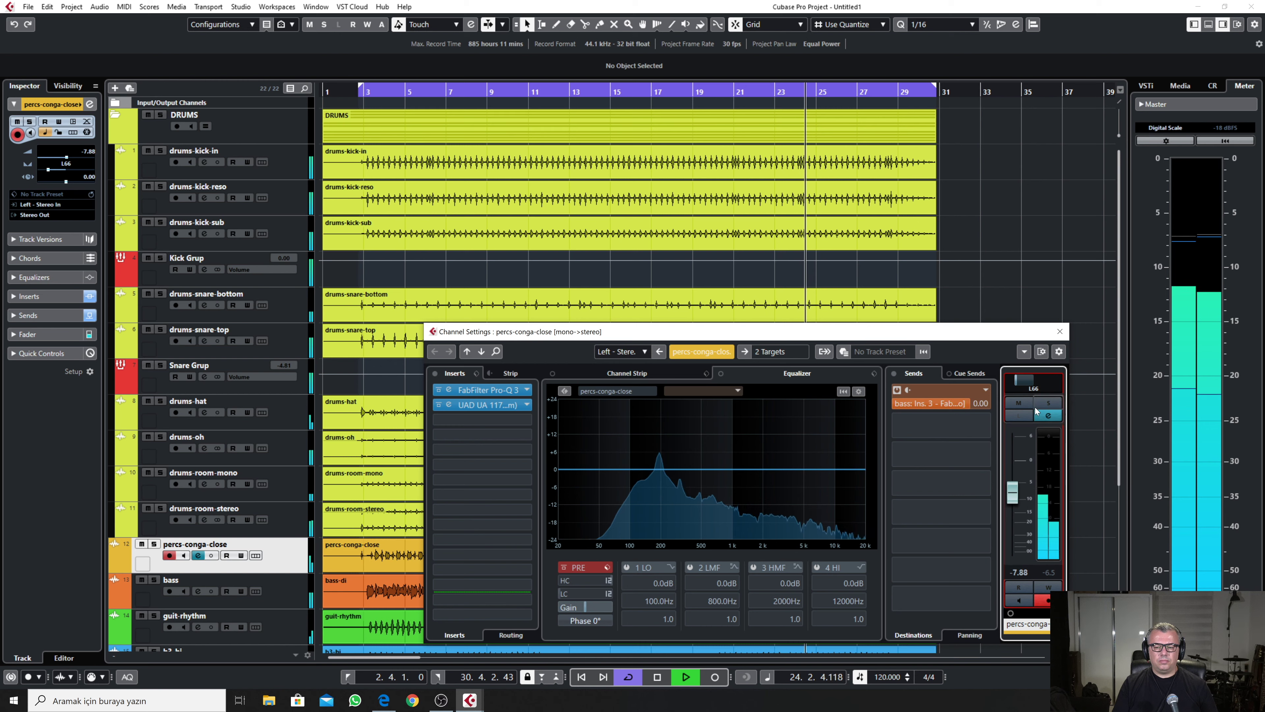
click(1061, 332)
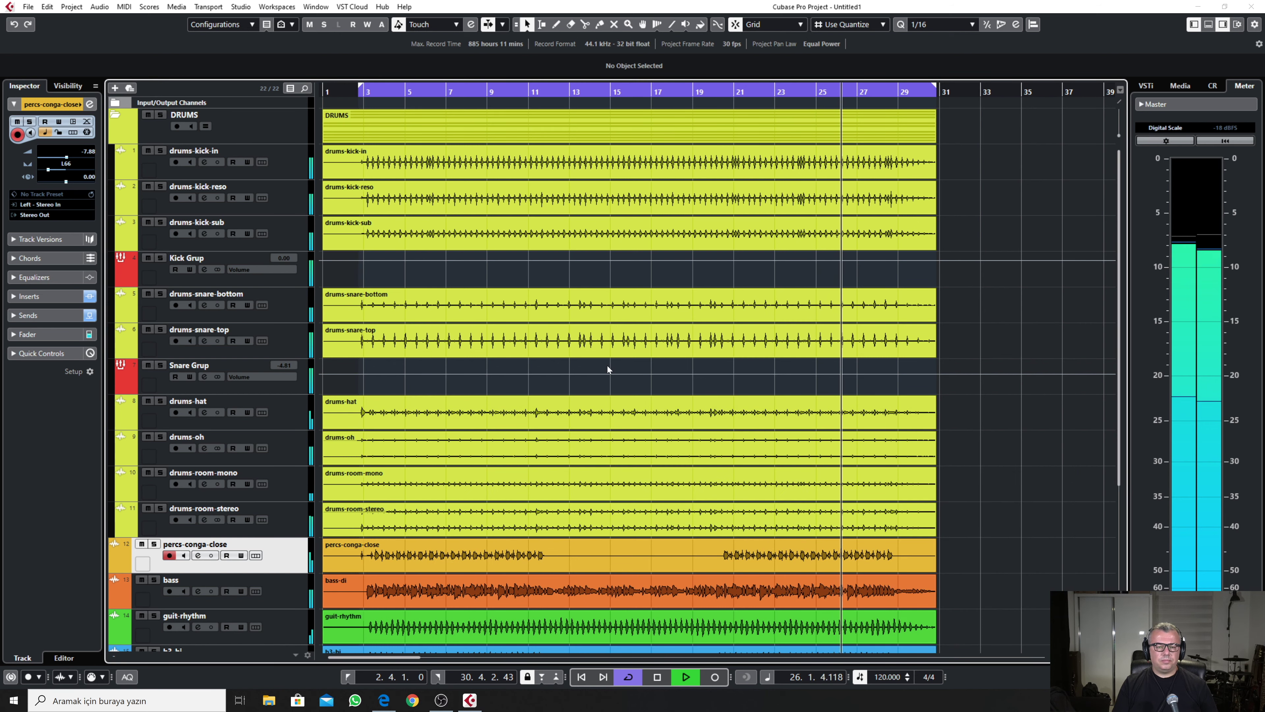
key(space)
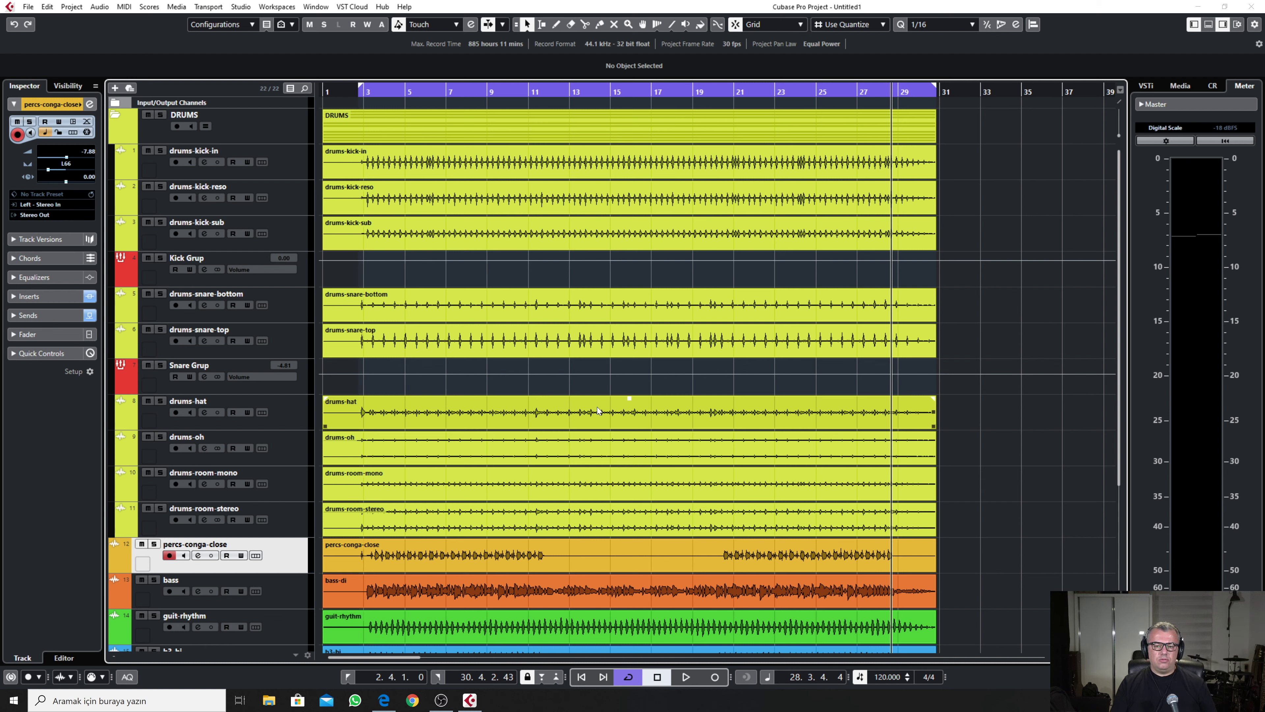
Insert Trackspacer 2.5 in the bass channel's second insert slot in place of Pro-MB, and reposition its window
click(171, 579)
click(198, 592)
click(481, 390)
text(t)
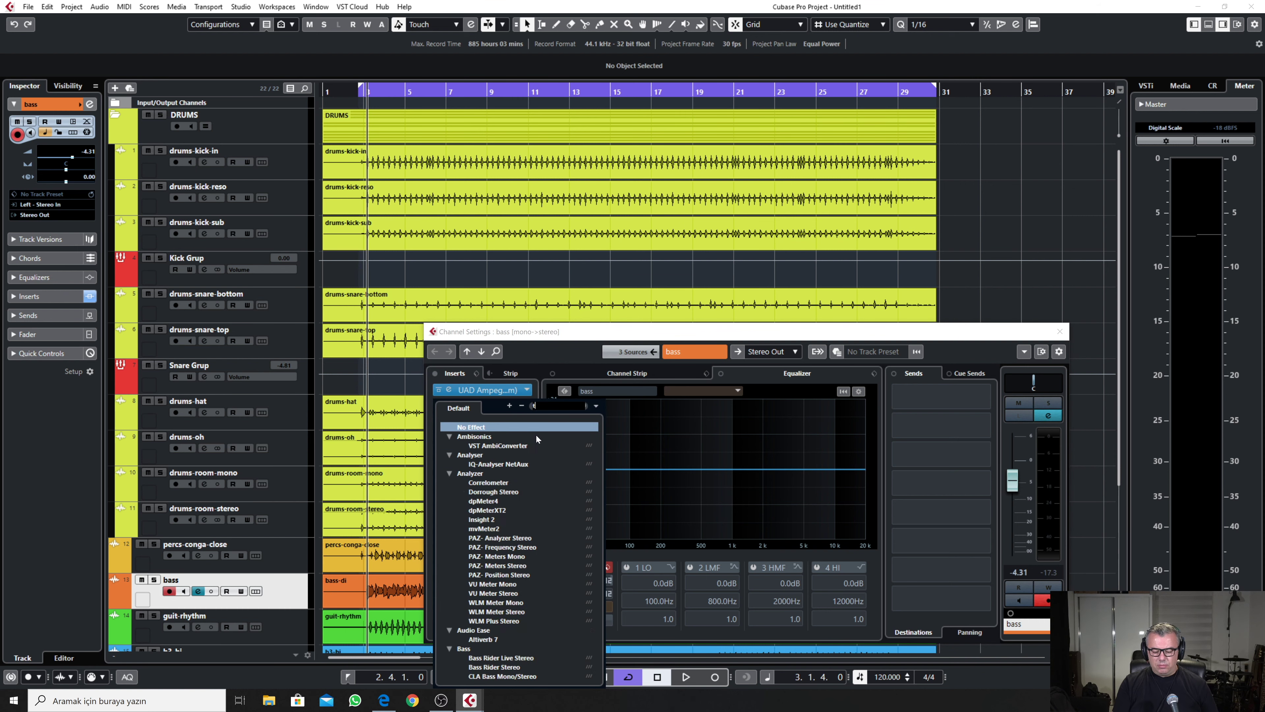
text(ra)
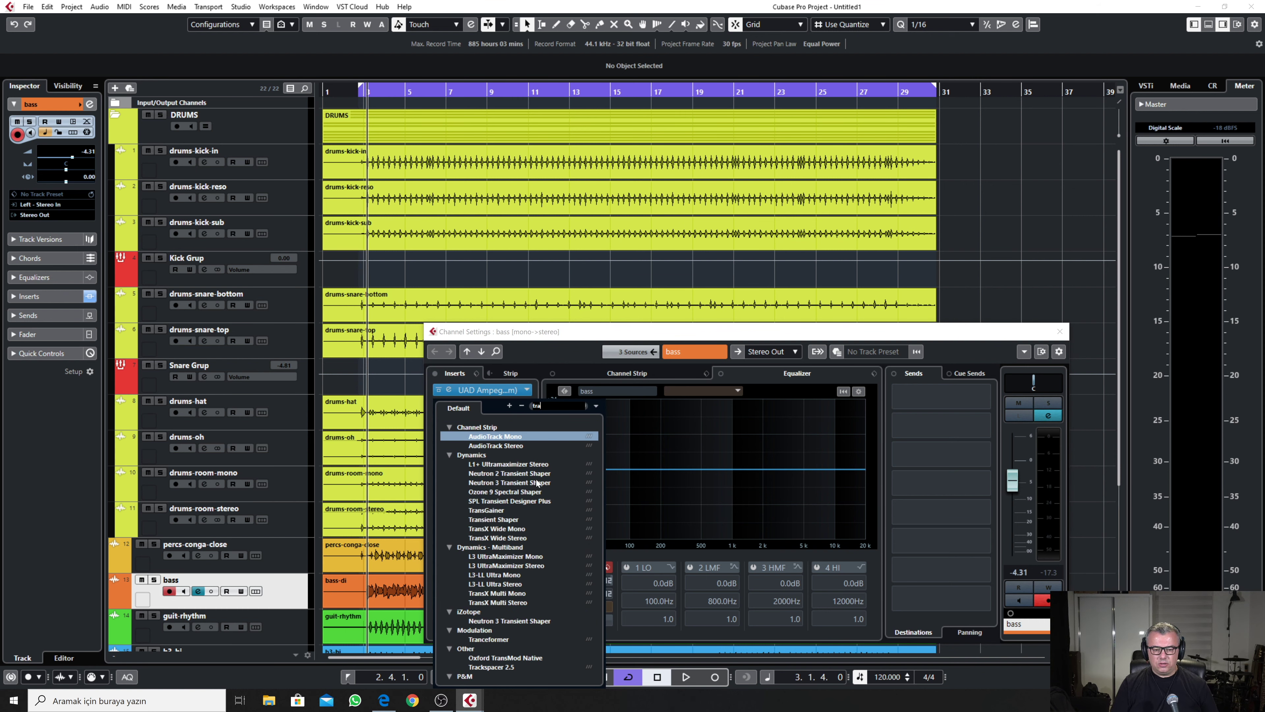
click(509, 668)
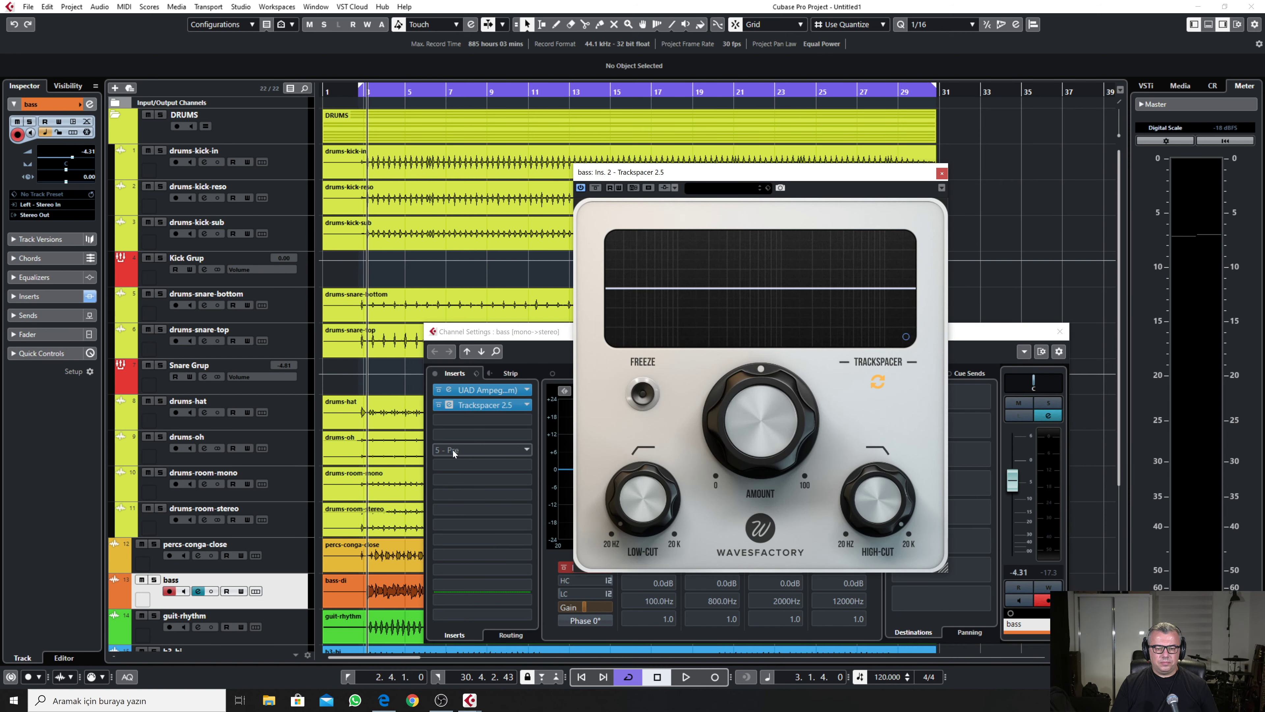
click(1060, 332)
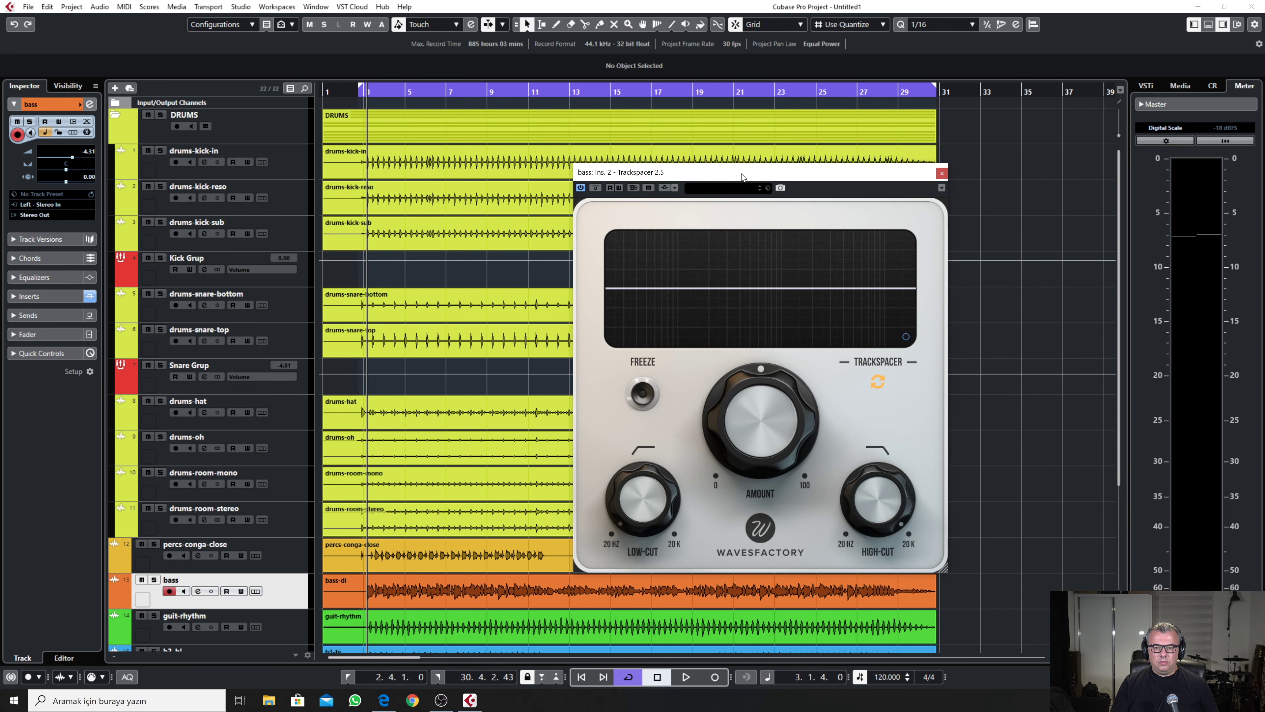
drag(742, 177, 624, 209)
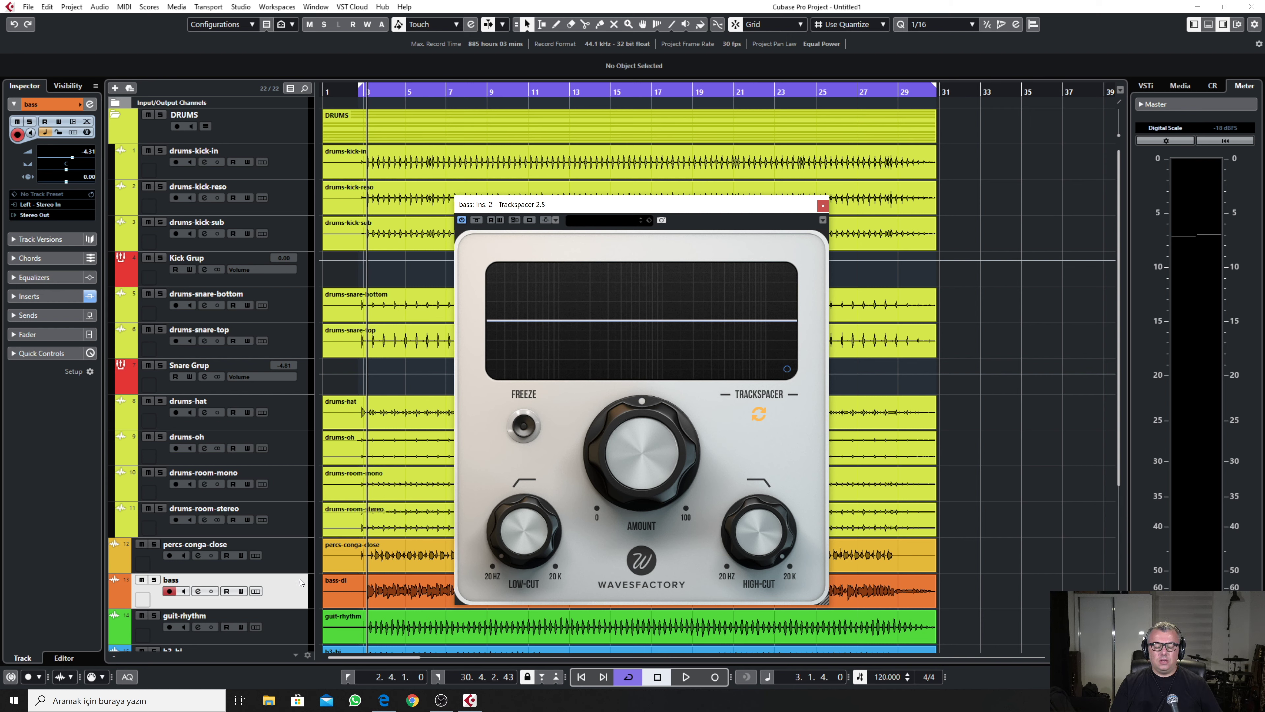
Solo the Kick Grup track and add it as an active side-chain input to Trackspacer on the bass
click(373, 355)
click(160, 257)
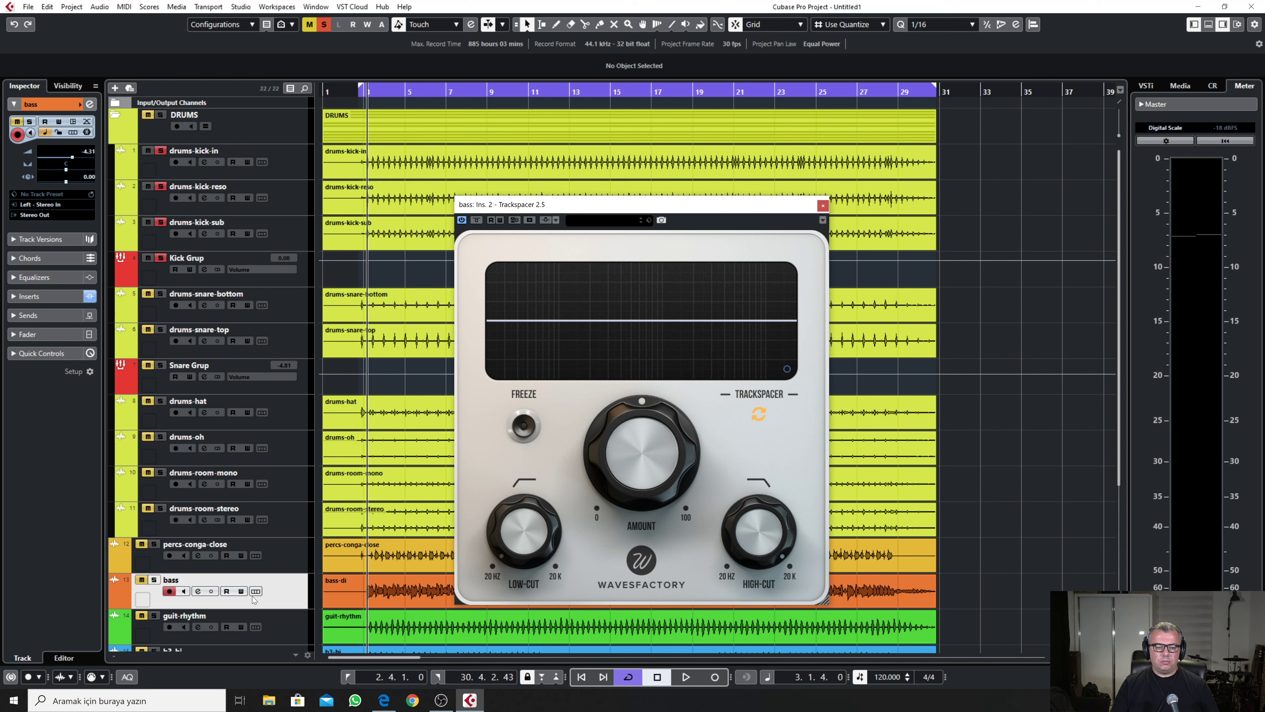
click(546, 220)
click(557, 221)
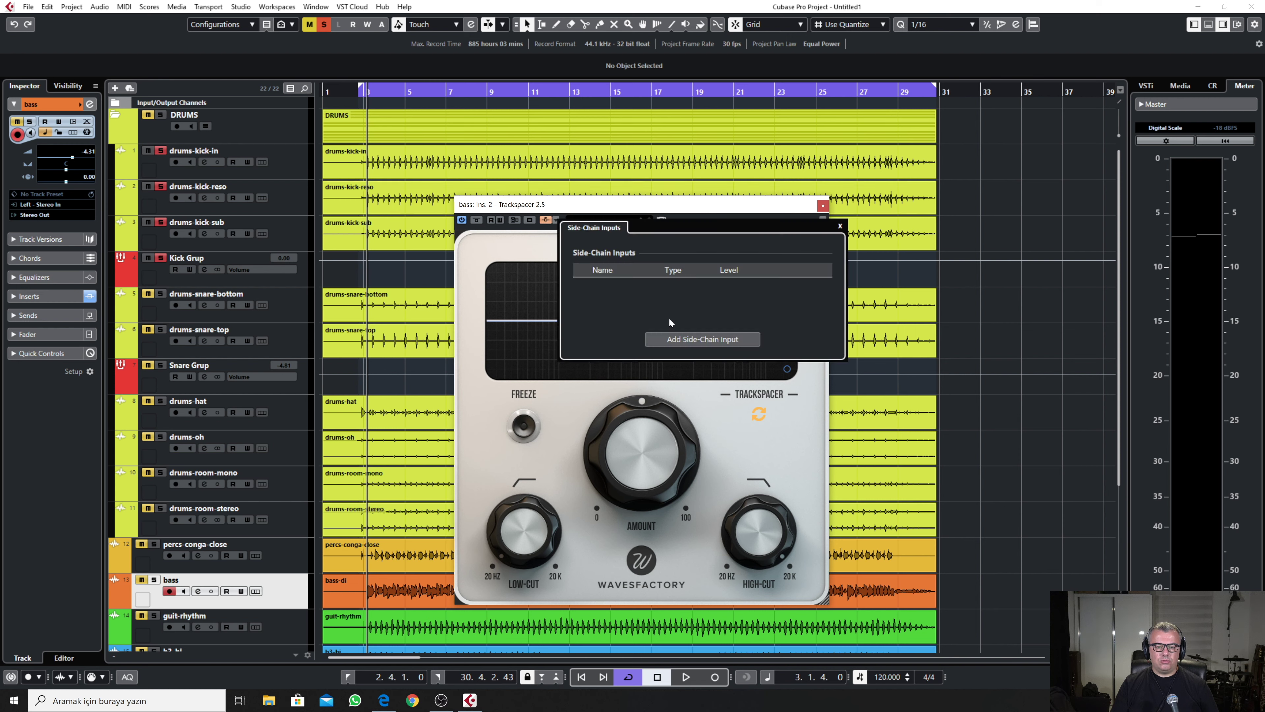
click(684, 338)
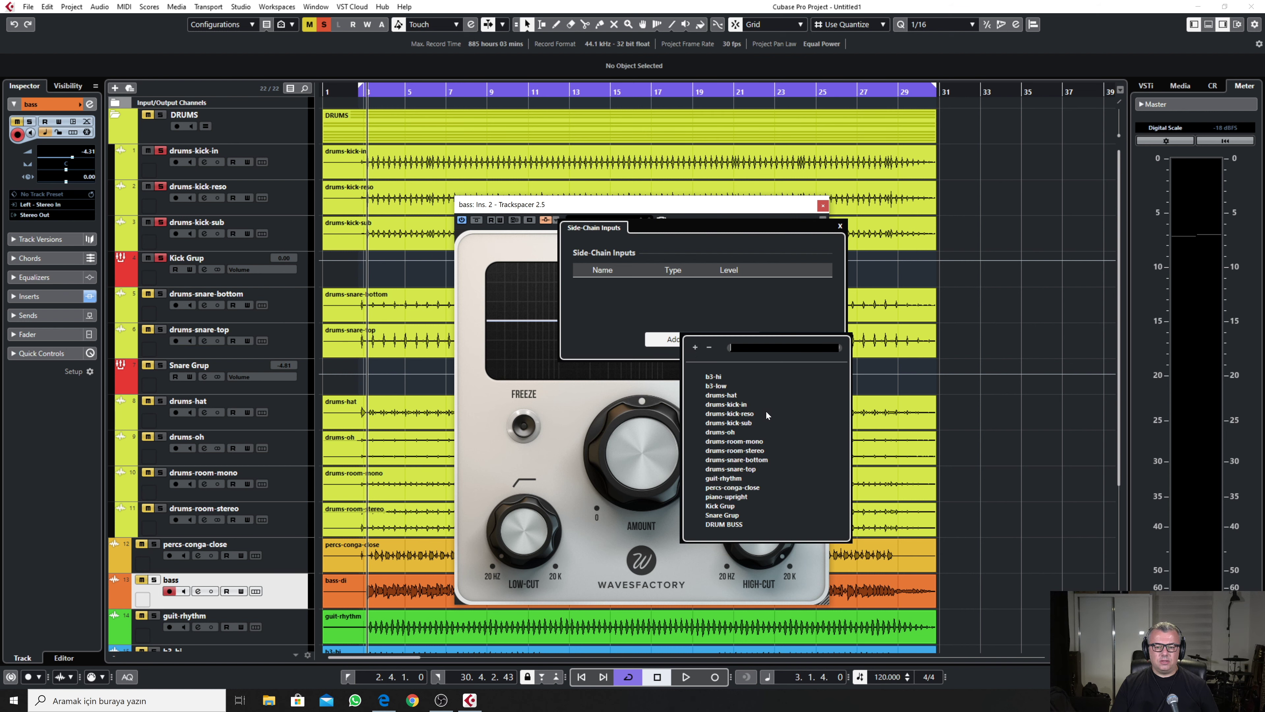
click(708, 506)
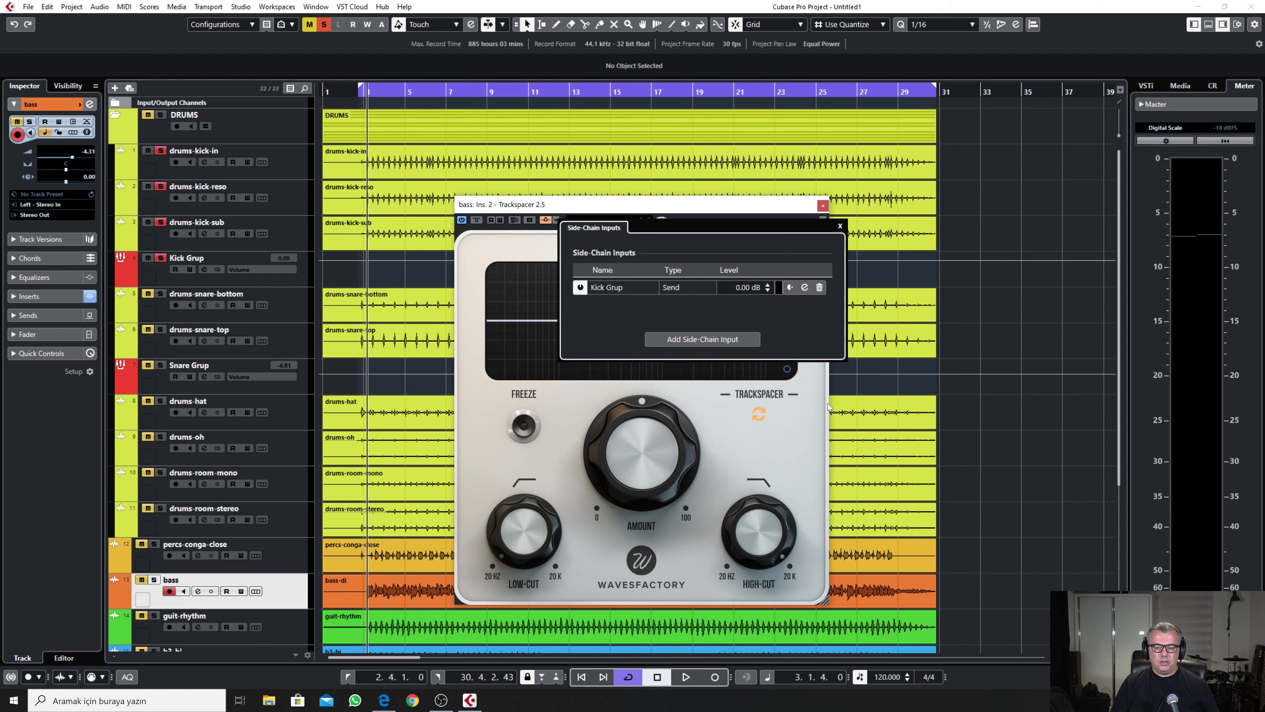
click(840, 226)
Solo the bass along with the Kick Grup and play the two together through Trackspacer
key(s)
key(space)
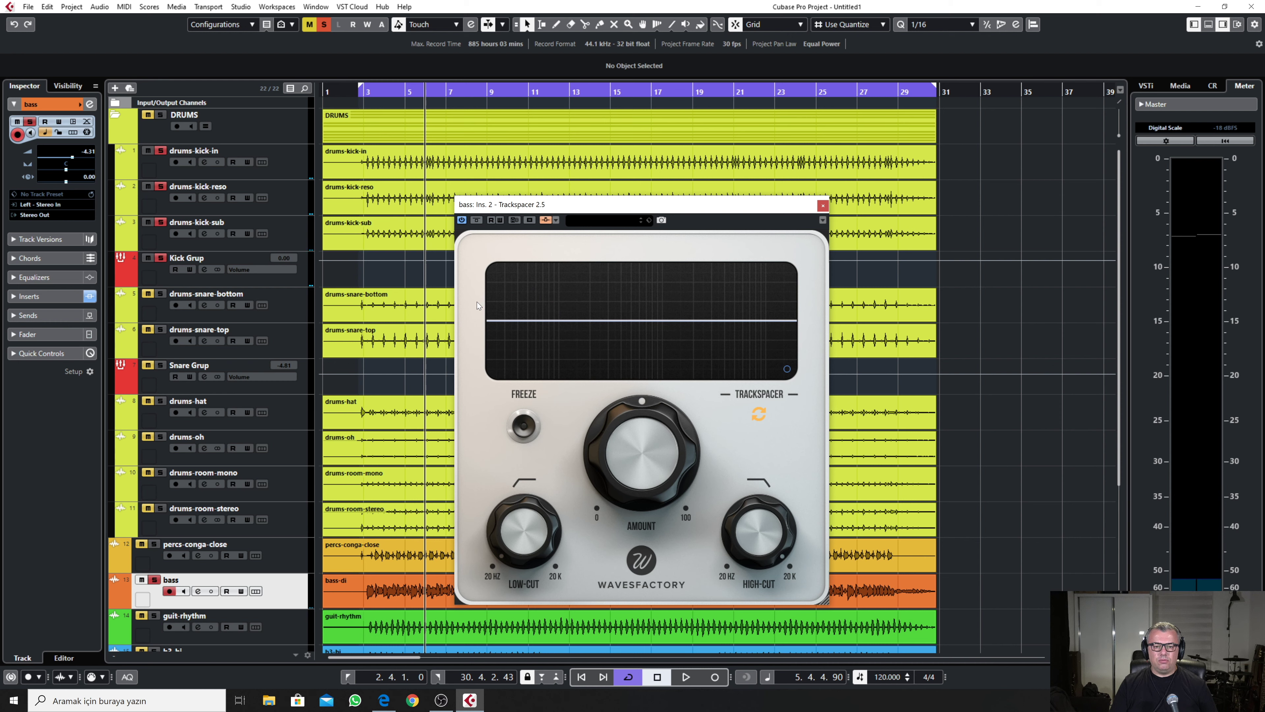
key(space)
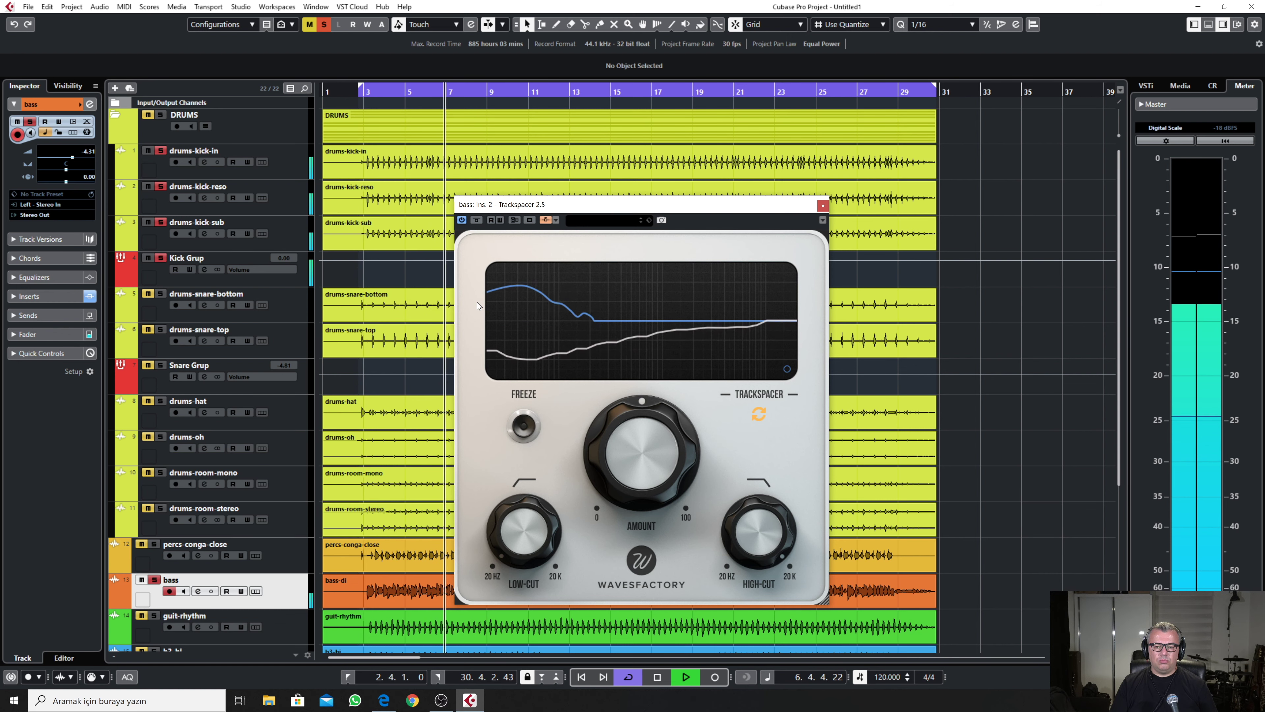
Lower Trackspacer's Amount ratio to 11.3 % while auditioning kick and bass, and stop playback
mouse_move(646, 437)
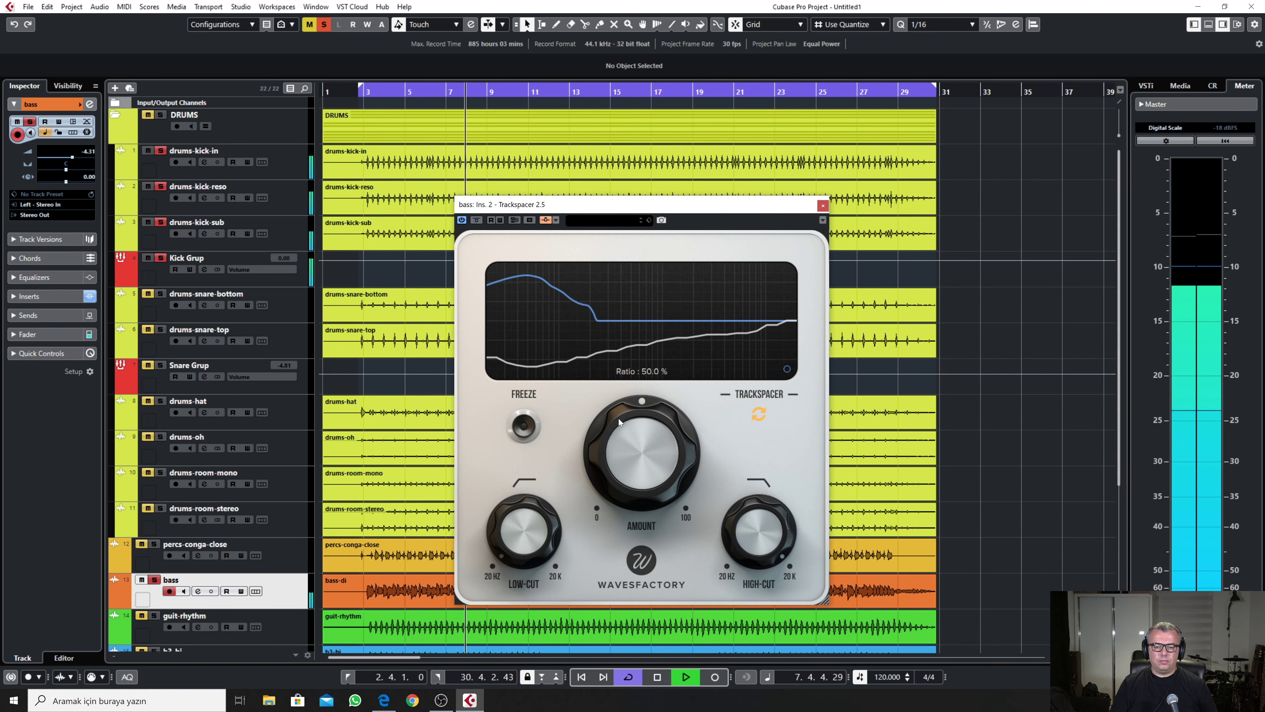
key(space)
drag(617, 416, 610, 499)
key(space)
drag(605, 499, 607, 539)
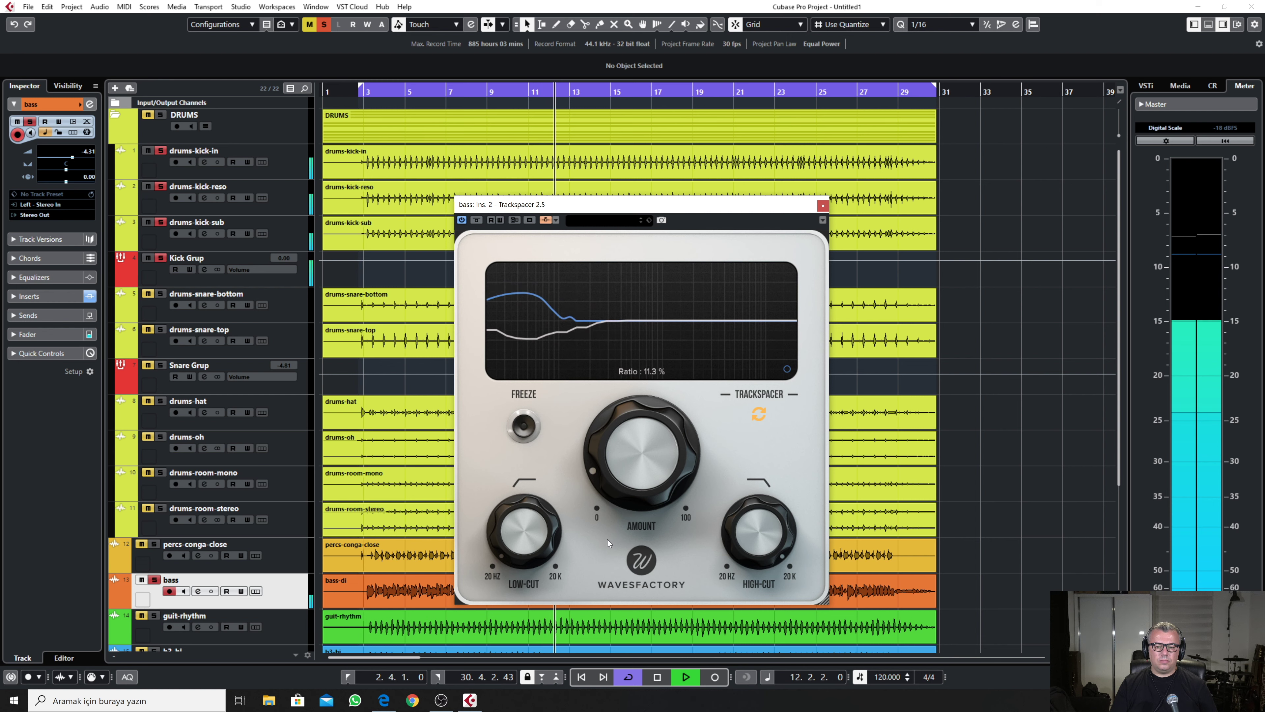
key(space)
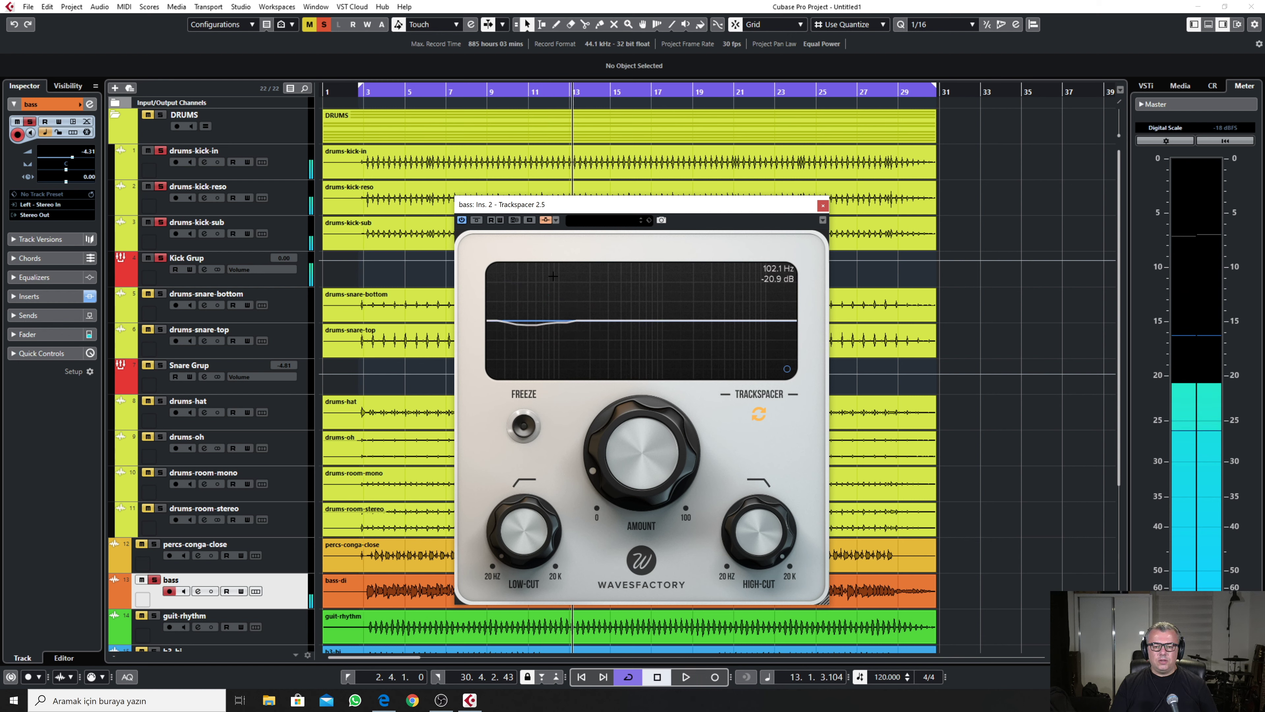
Resume playback and raise Trackspacer's low-cut frequency to 33 Hz
mouse_move(636, 422)
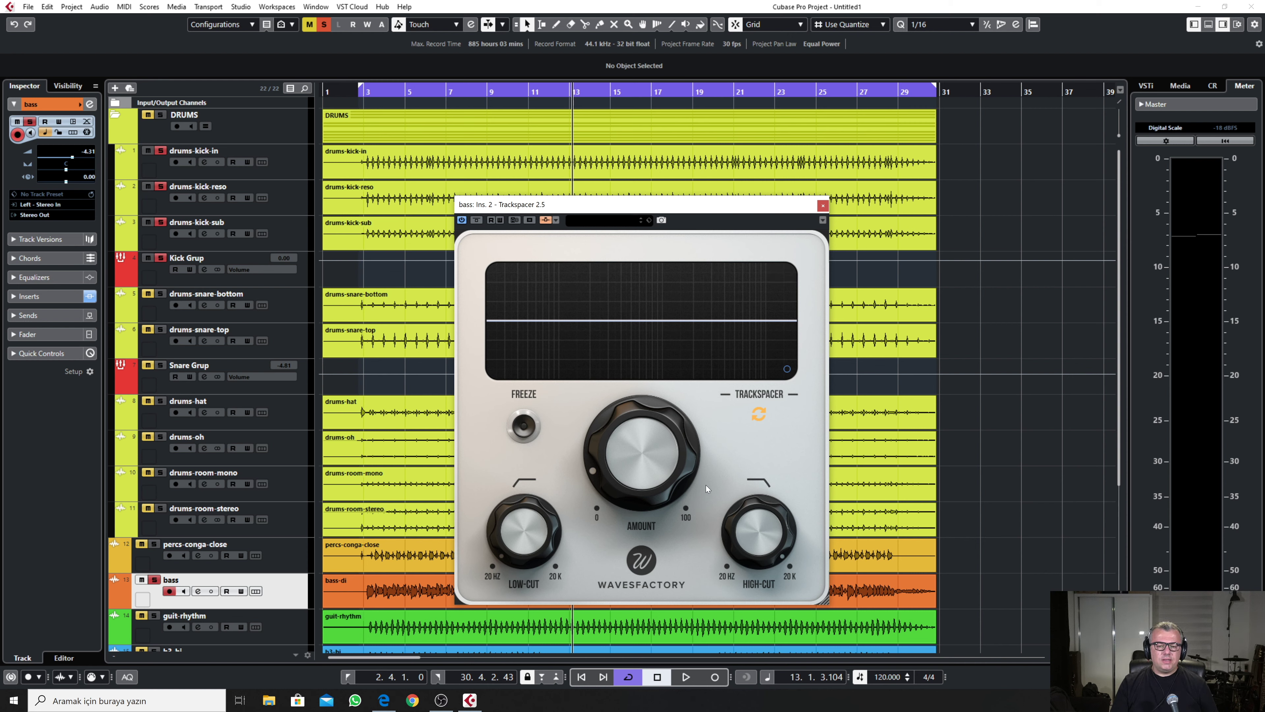
mouse_move(738, 525)
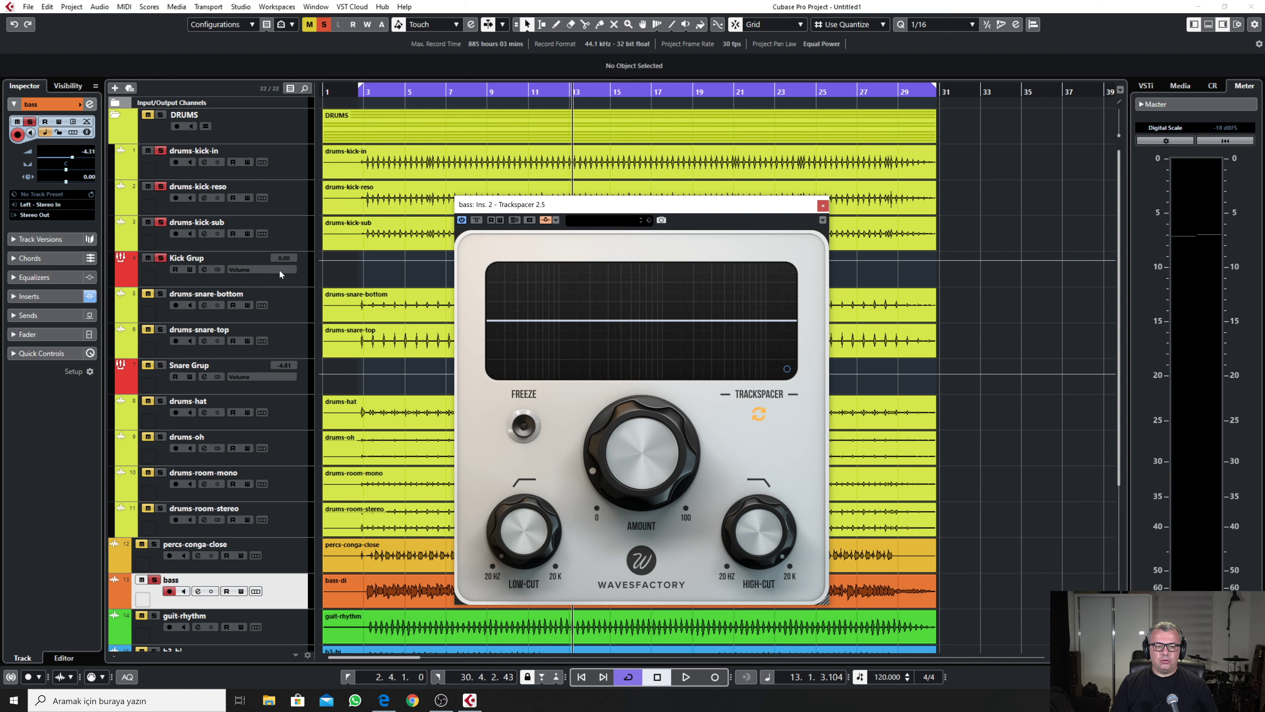
key(space)
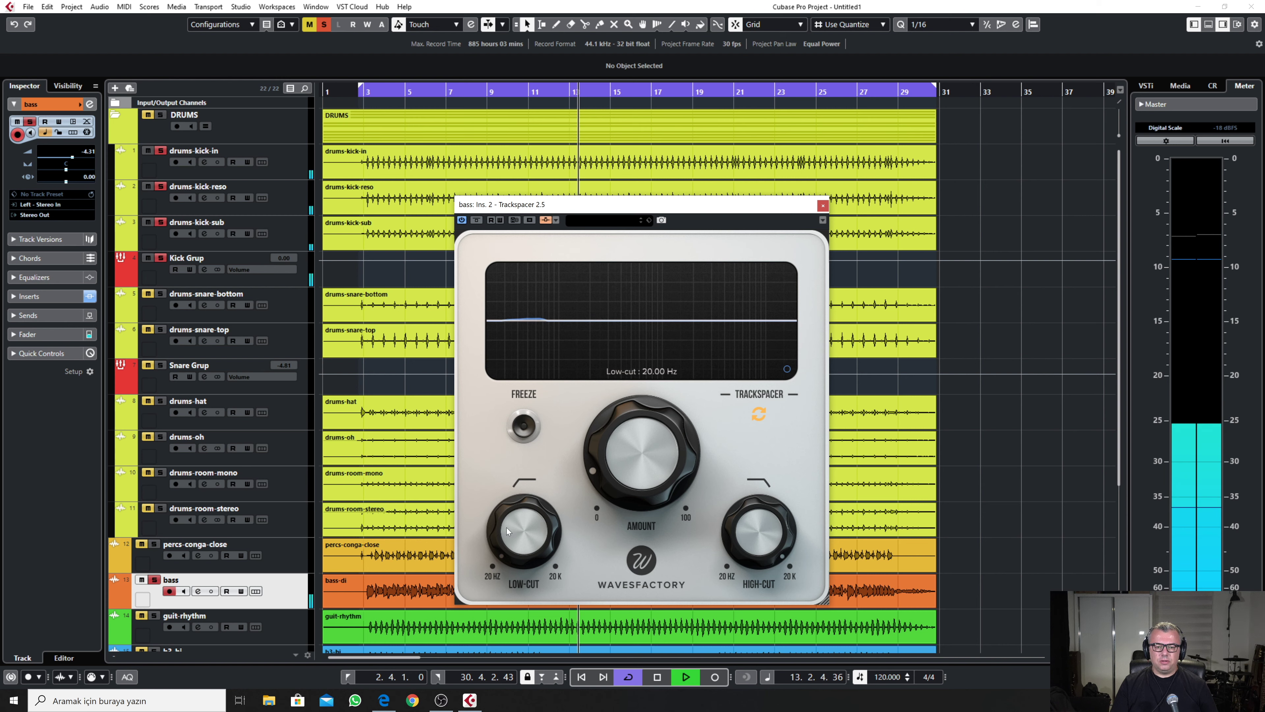
drag(506, 527, 505, 511)
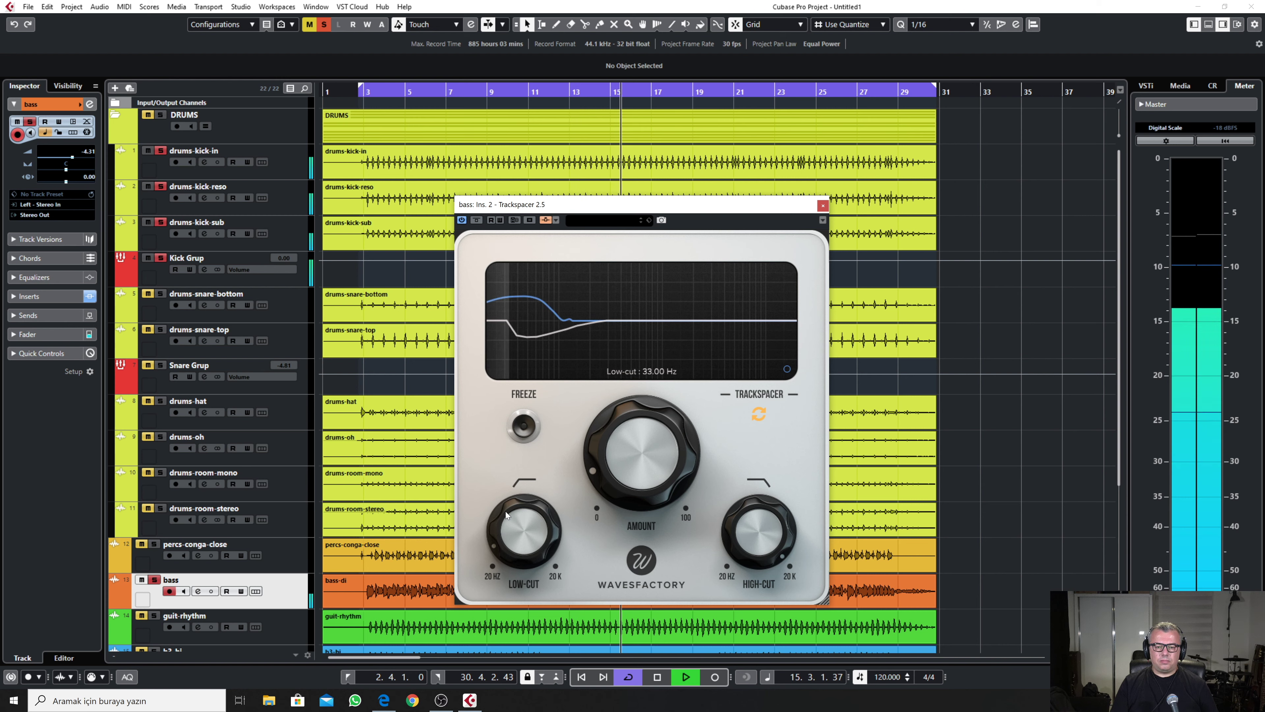